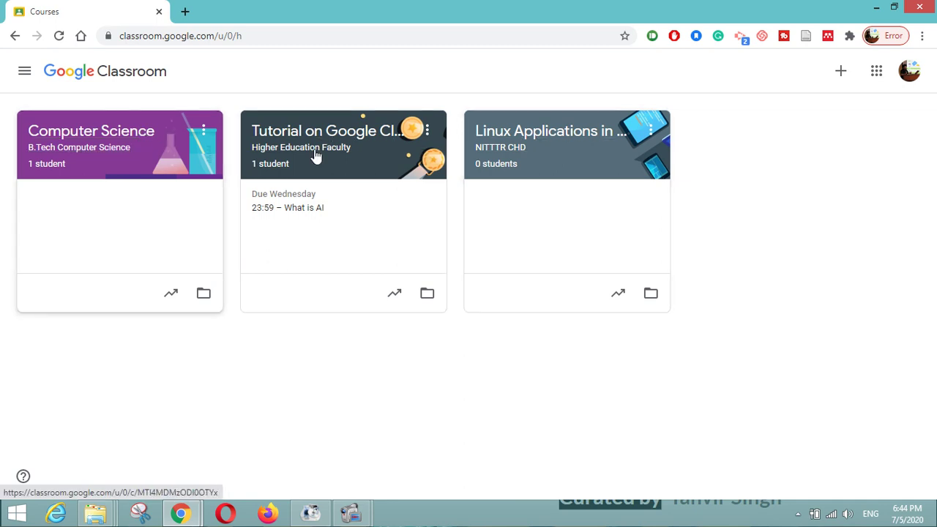
# - Open the Computer Science class and go to its empty Classwork page
pyautogui.click(127, 130)
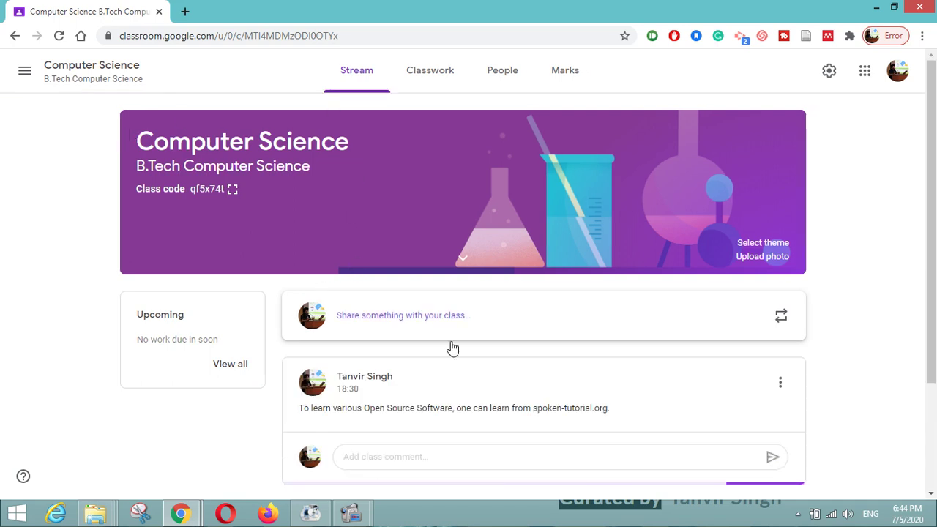
pyautogui.scroll(-3, 421, 322)
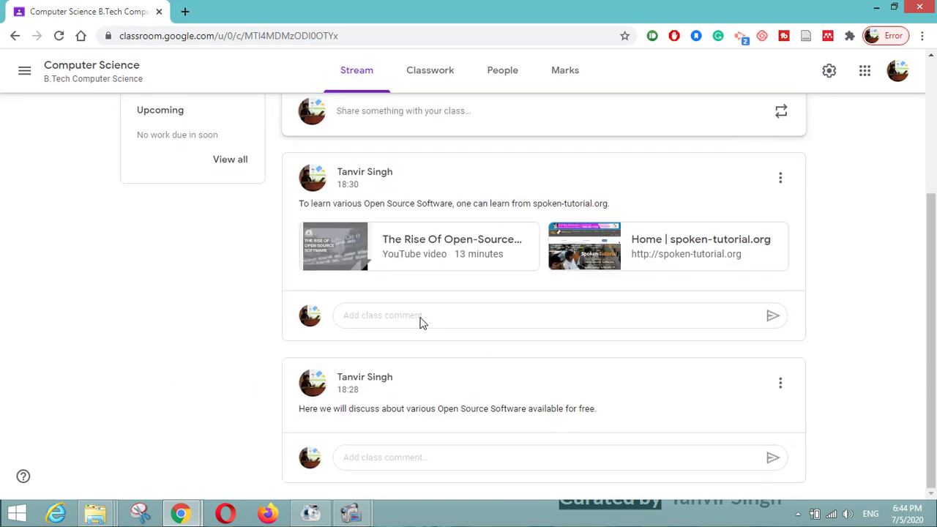
pyautogui.scroll(3, 420, 322)
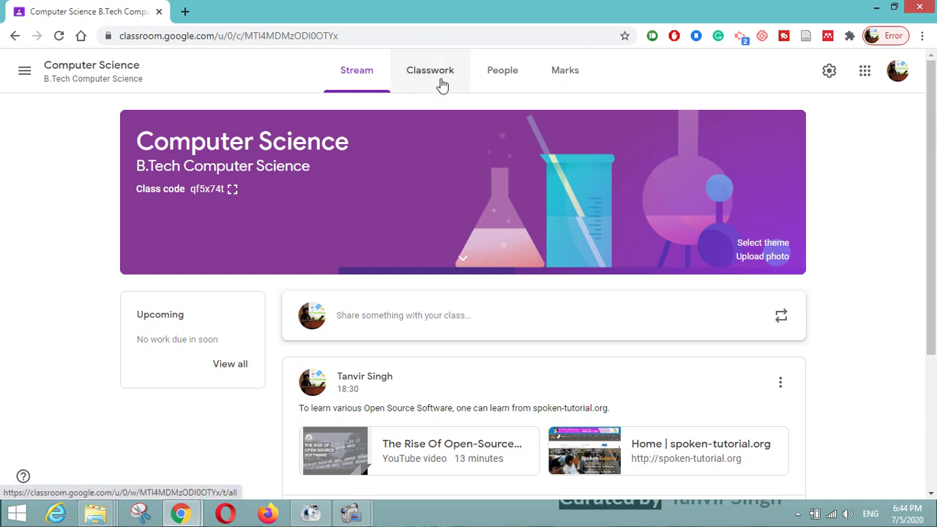
pyautogui.click(442, 85)
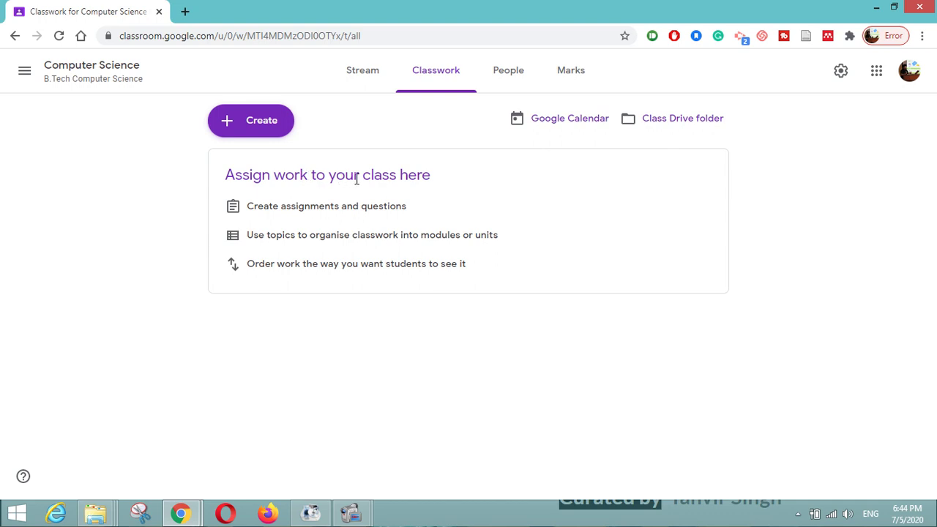
# - Highlight the Classwork prompts about creating assignments, organising with topics and ordering work
pyautogui.moveTo(265, 207); pyautogui.dragTo(401, 211)
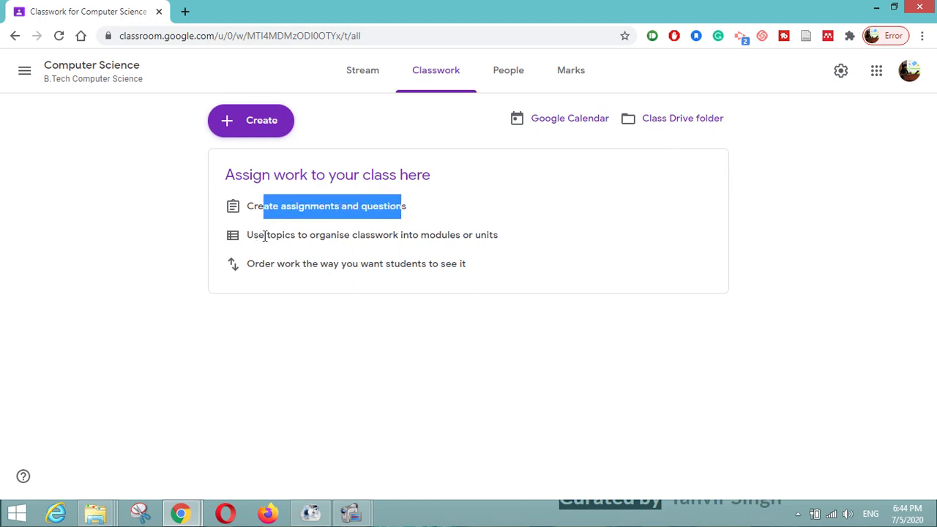
pyautogui.moveTo(259, 235); pyautogui.dragTo(384, 236)
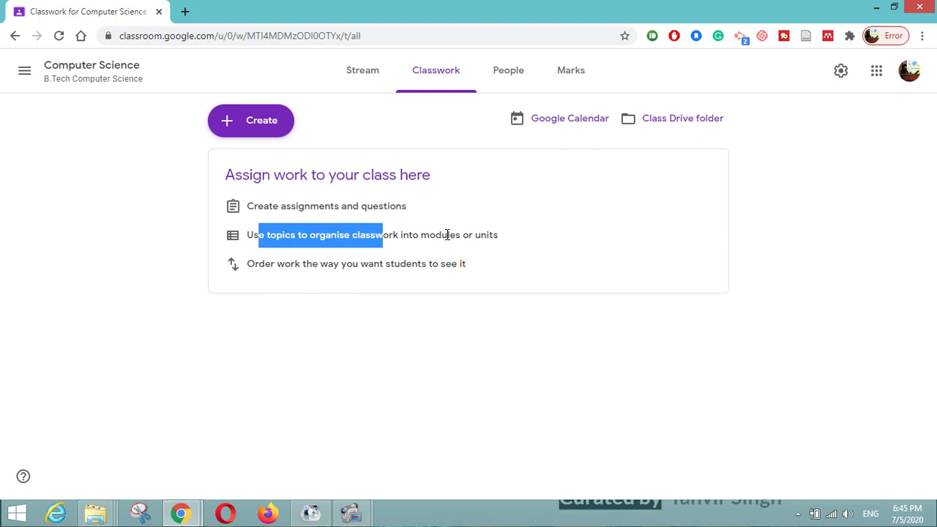
pyautogui.moveTo(276, 264); pyautogui.dragTo(368, 280)
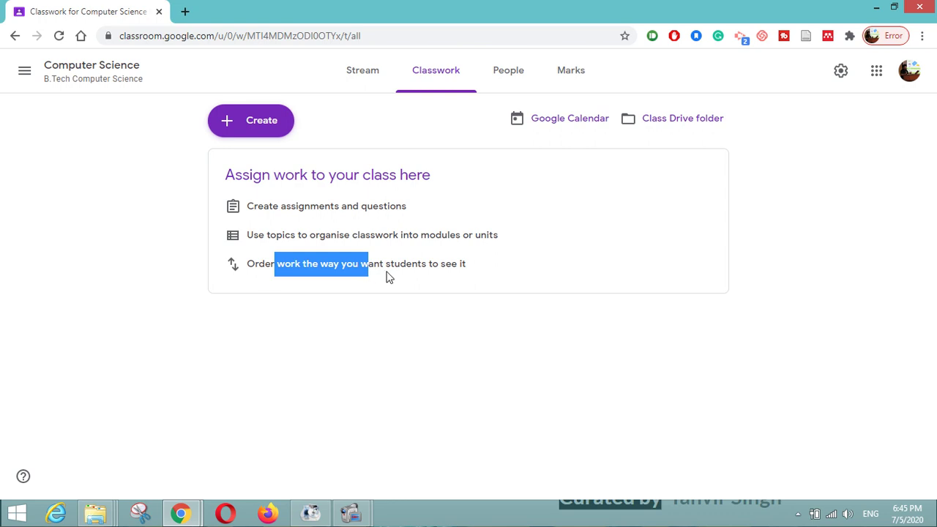
pyautogui.click(386, 274)
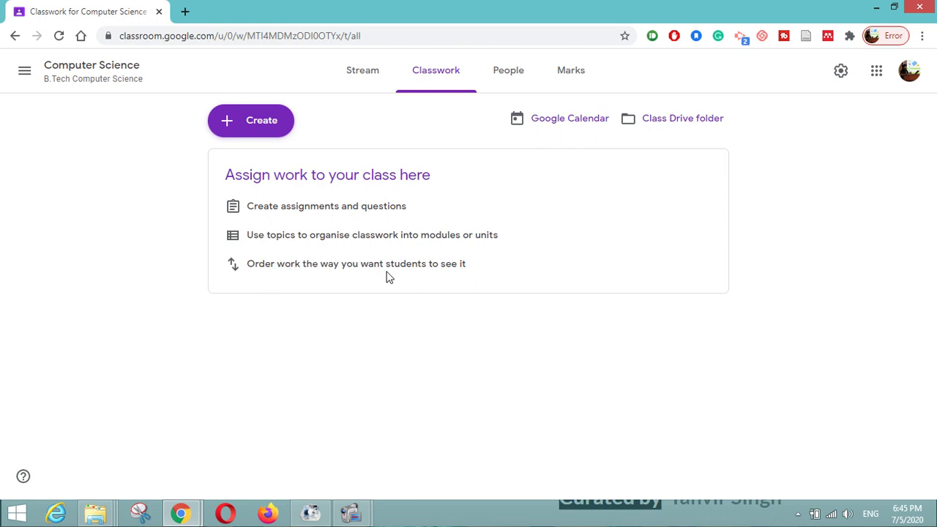
# - Create a Classwork topic named 'Open Source Software' in the Computer Science class
pyautogui.click(251, 130)
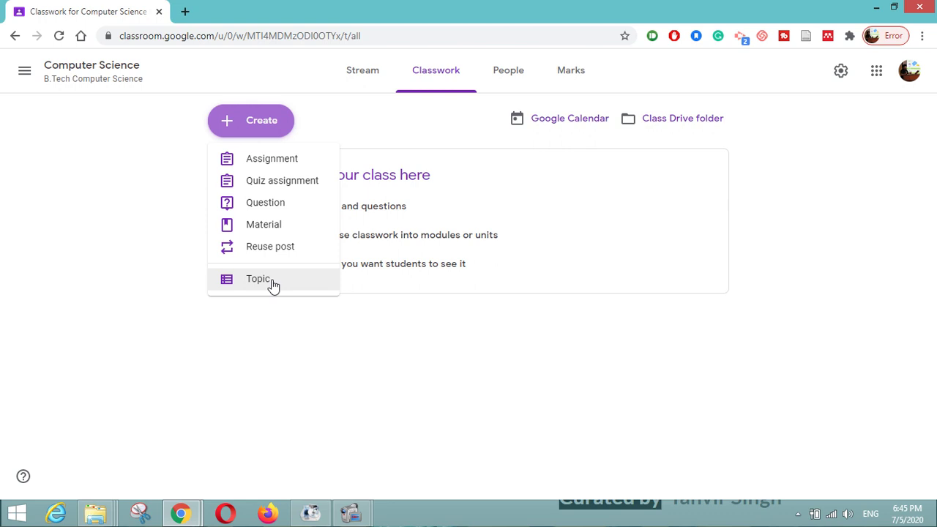
pyautogui.click(271, 284)
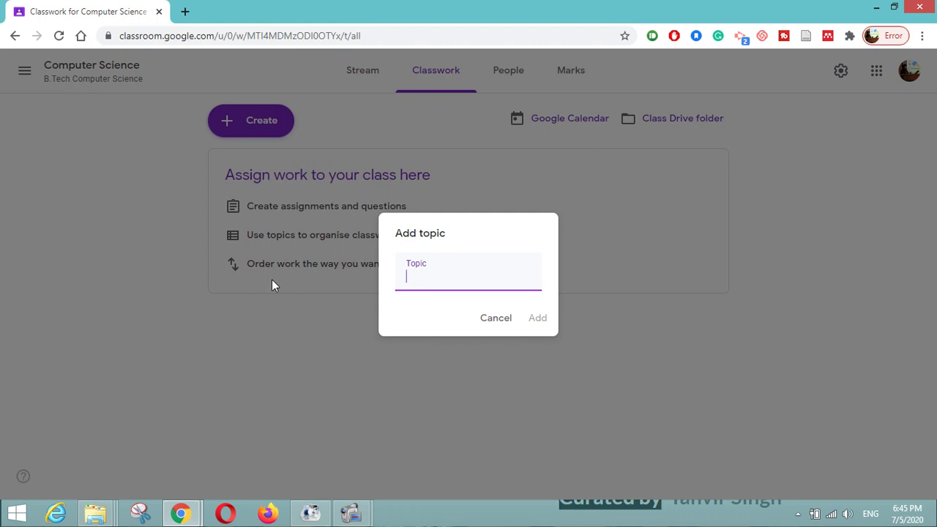
pyautogui.write('Open Source Software')
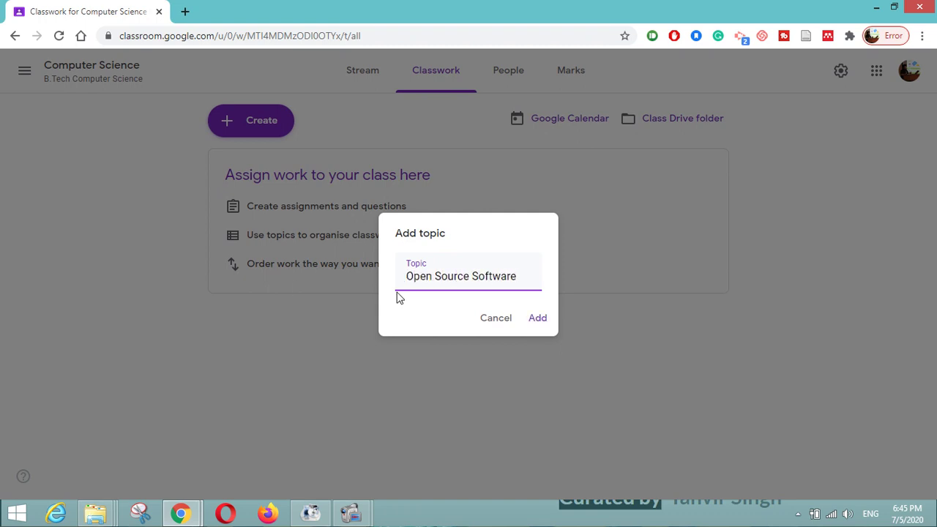
pyautogui.click(532, 320)
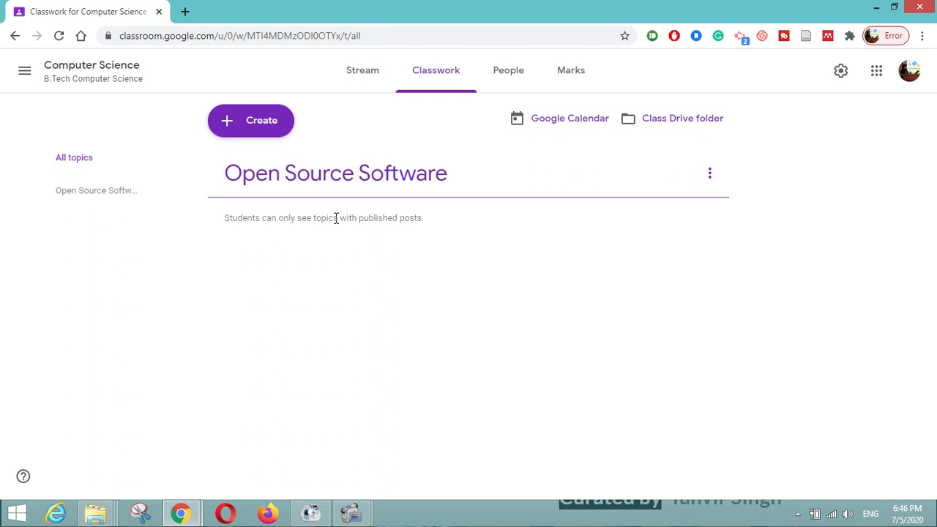
# - Start assignment 'Assignment 1 on OSS' telling students to explore and list free open source software
pyautogui.click(247, 123)
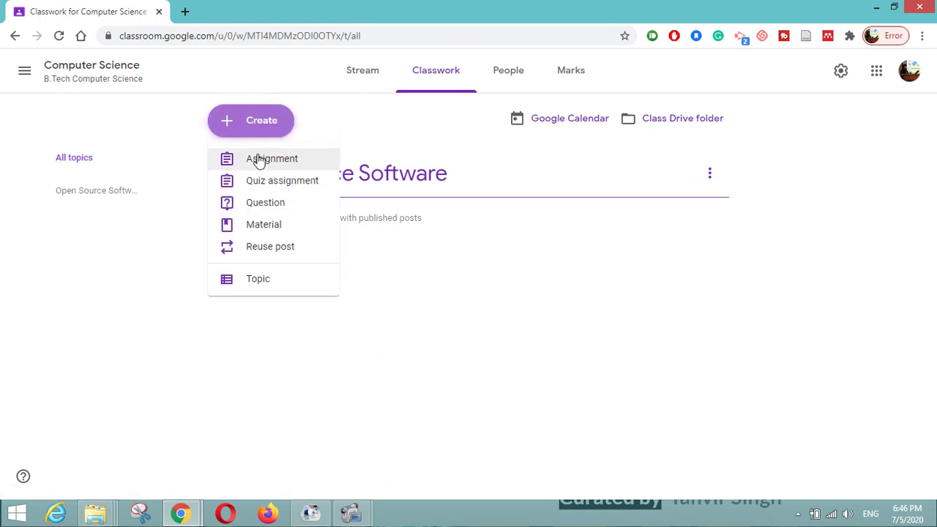
pyautogui.click(257, 159)
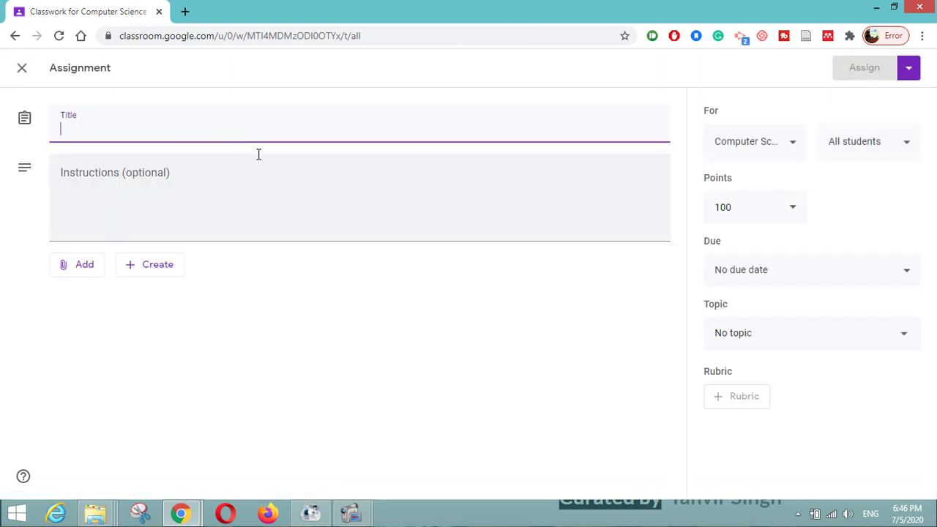
pyautogui.write('Assignment ')
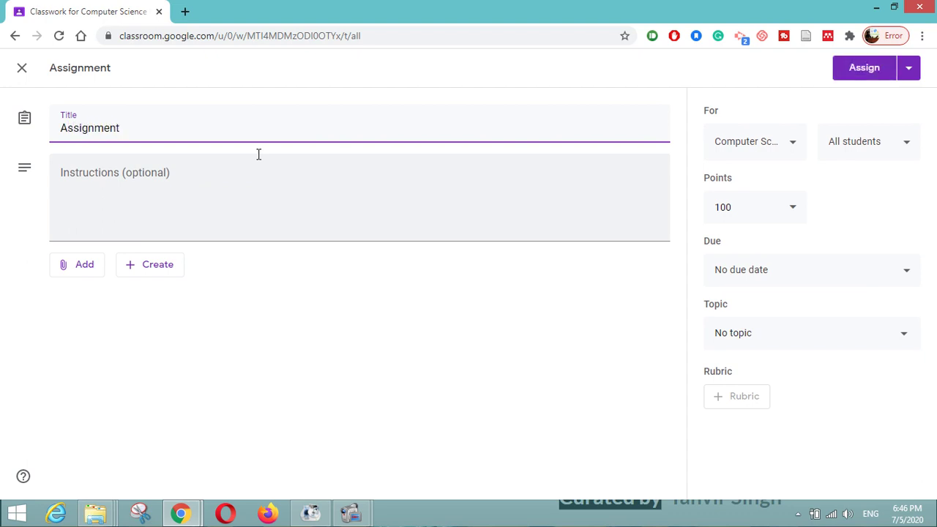
pyautogui.write('1 on OSS')
pyautogui.click(193, 175)
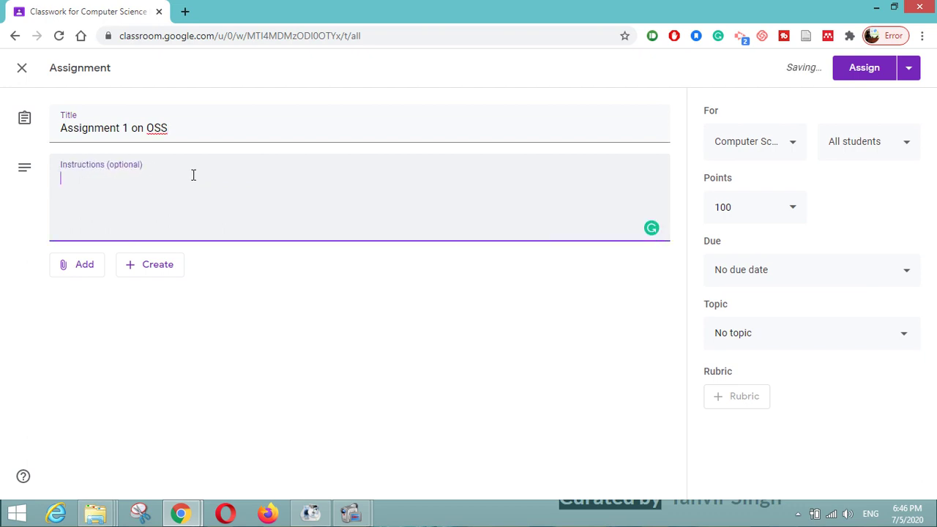
pyautogui.write('Expl')
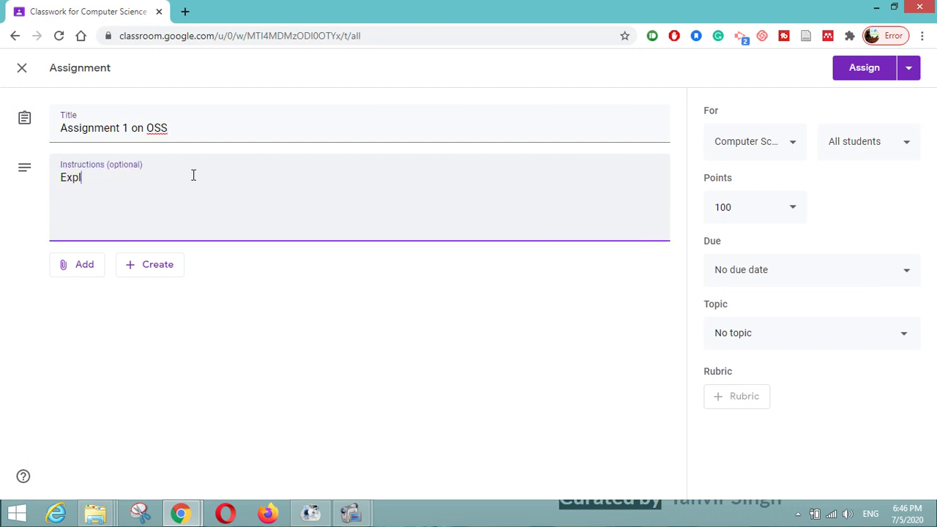
pyautogui.write('ore some fre')
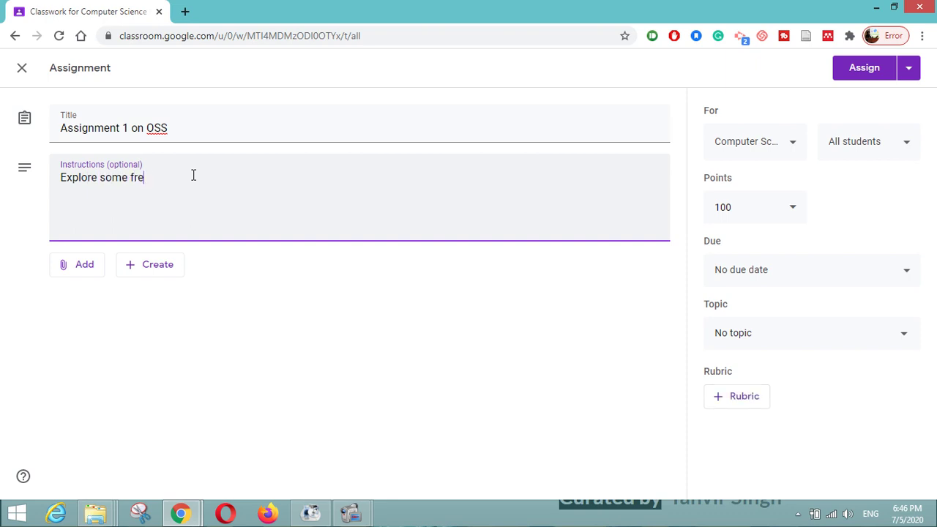
pyautogui.write('e and open source softwa')
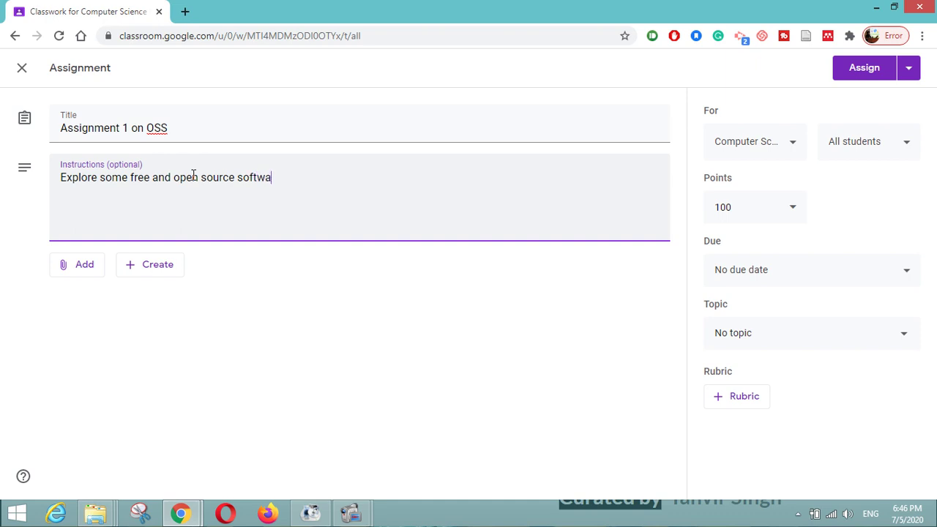
pyautogui.write('re list from Google ')
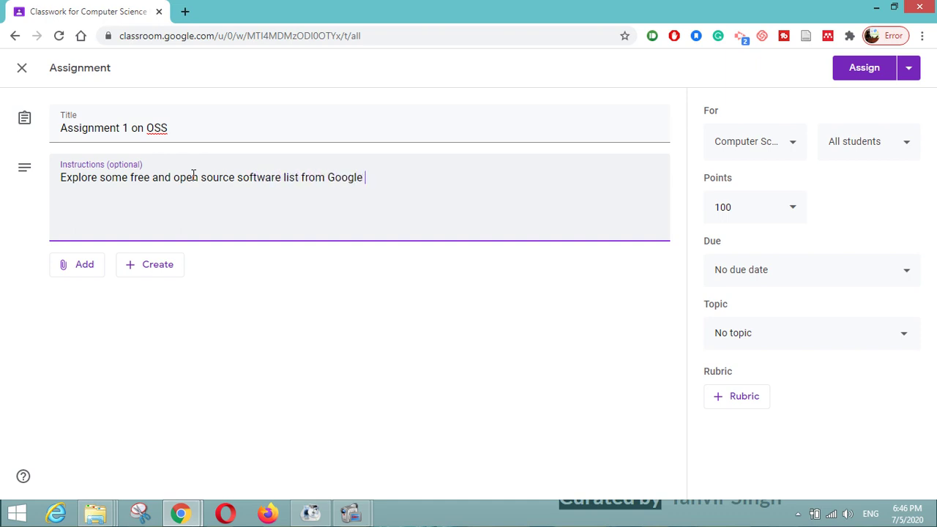
pyautogui.write('and mention her.')
pyautogui.press('BackSpace')
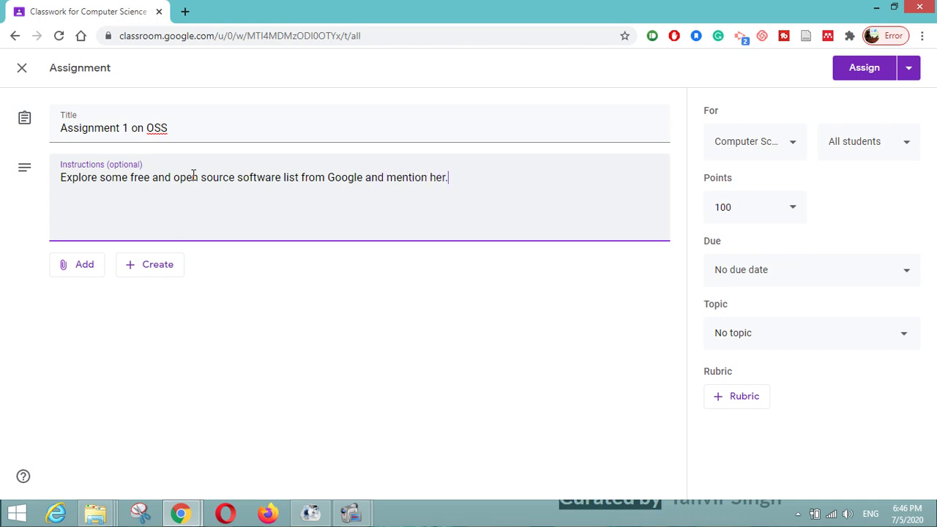
pyautogui.write('e.')
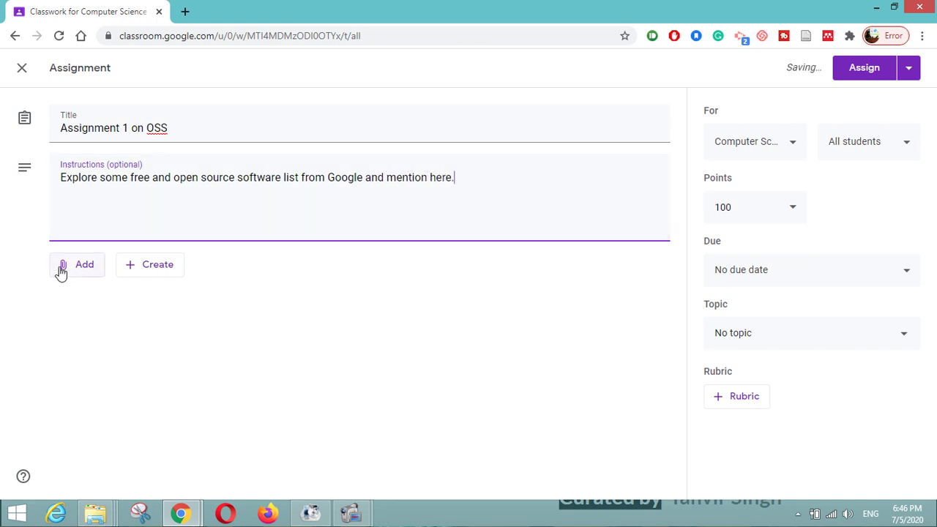
pyautogui.click(65, 267)
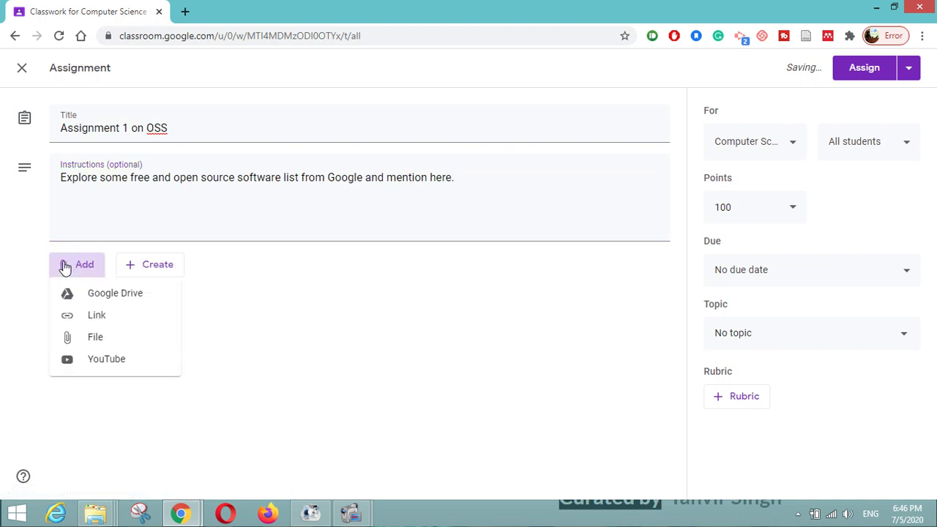
# - Attach the link spoken-tutorial.org to the assignment
pyautogui.click(92, 319)
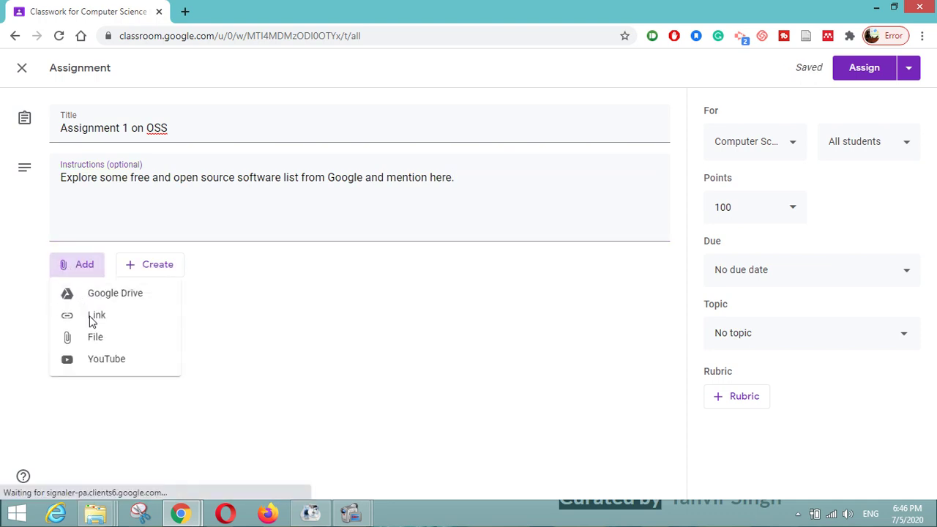
pyautogui.write('s')
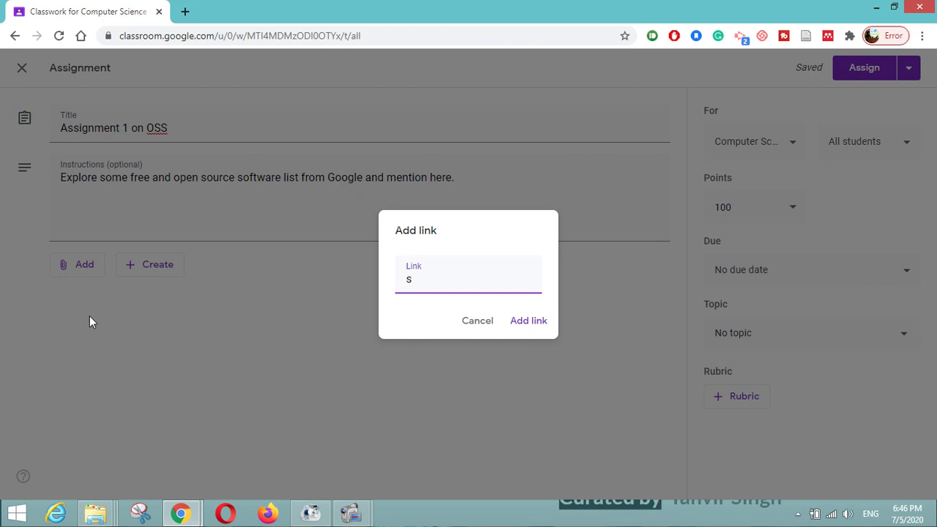
pyautogui.write('poken-tutorial.')
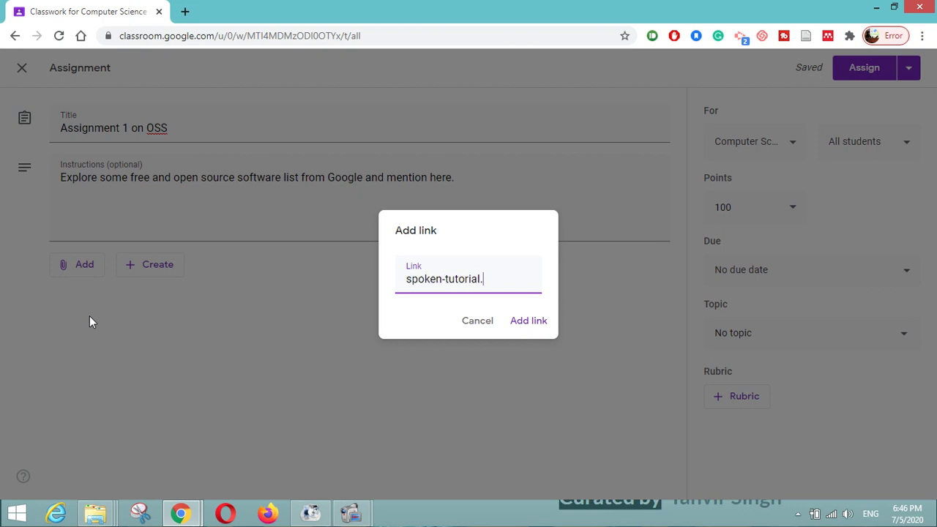
pyautogui.write('org')
pyautogui.click(518, 326)
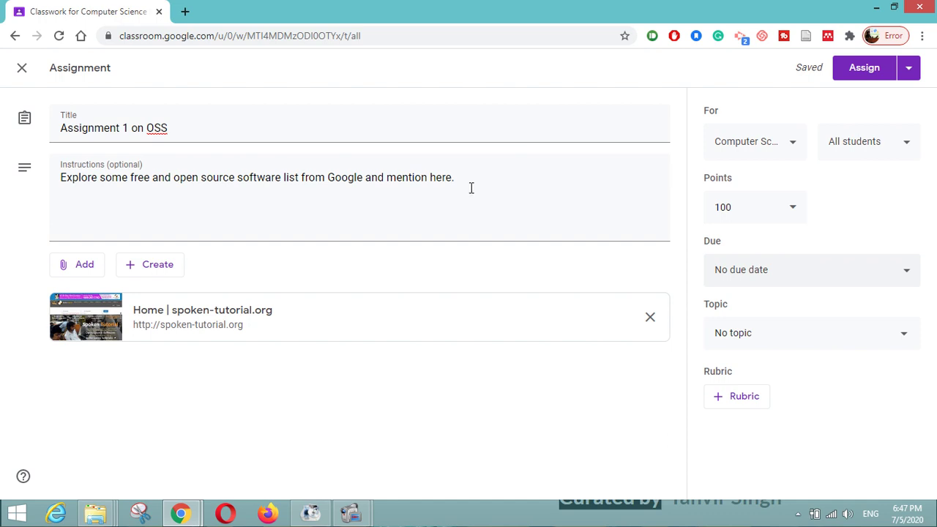
# - Add 'Submit your work by 10th July 2020' to the assignment instructions
pyautogui.click(495, 172)
pyautogui.write('Su')
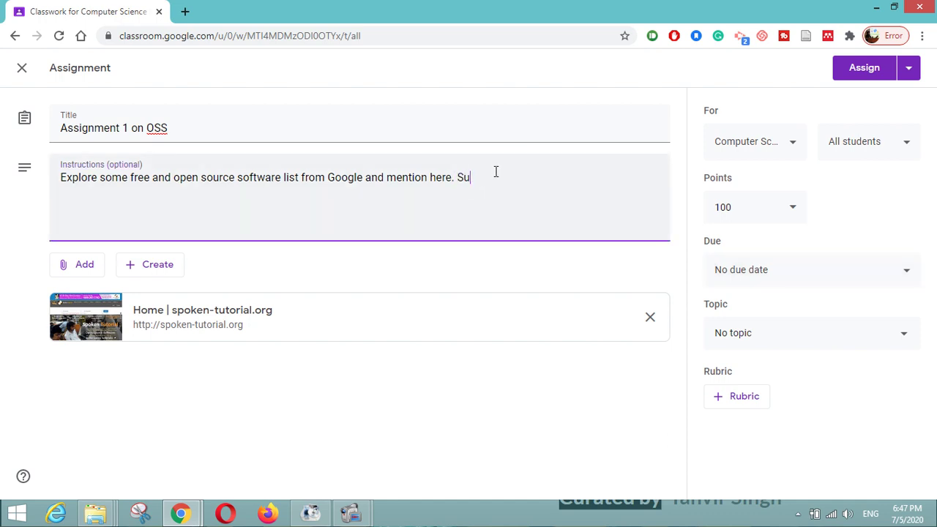
pyautogui.write('bmit your work by 10th July 2020.')
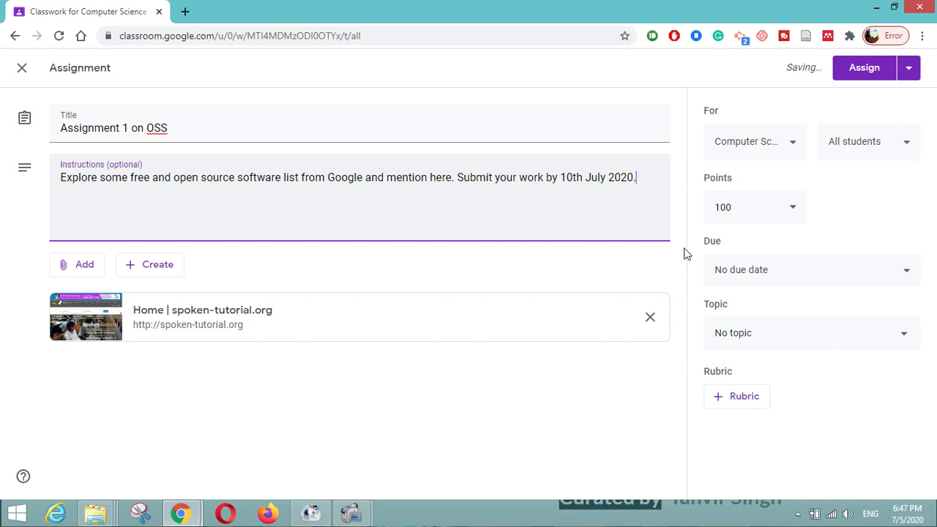
# - Set the assignment due date to 10 July 2020 at 23:59
pyautogui.click(756, 270)
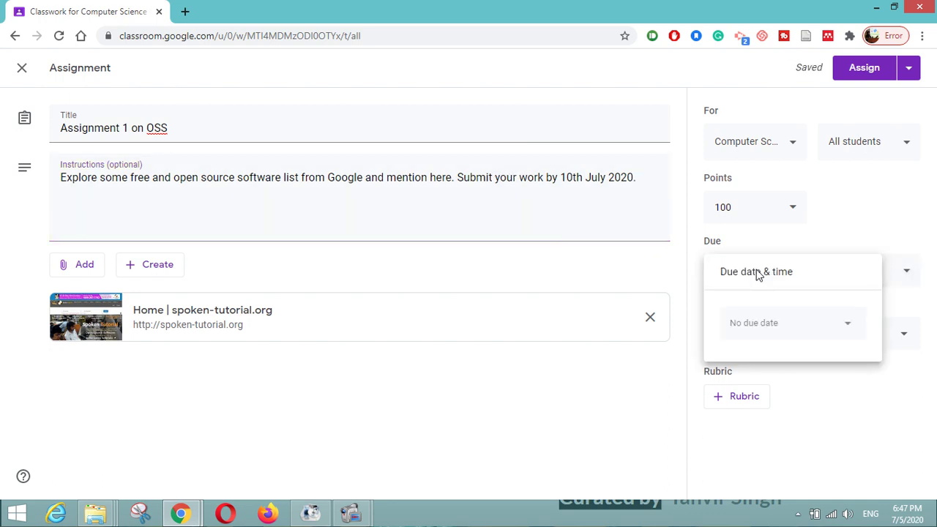
pyautogui.click(780, 321)
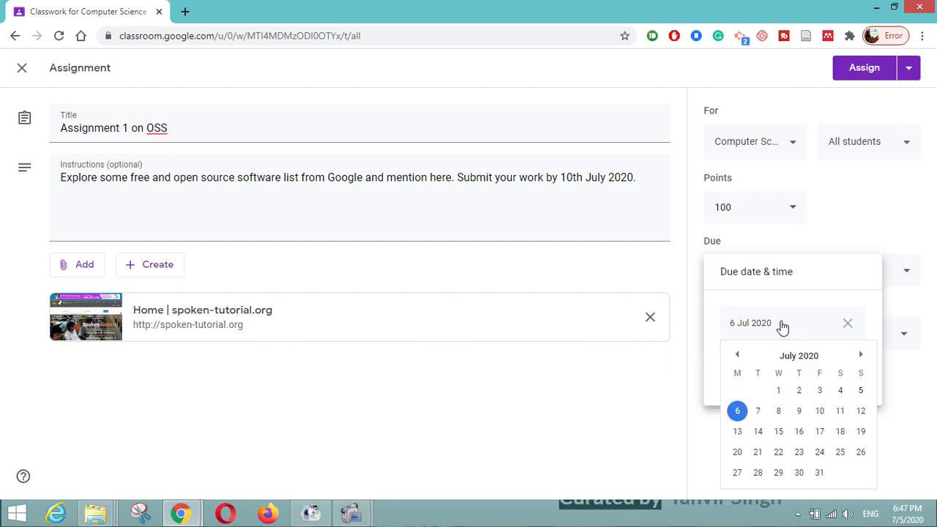
pyautogui.click(819, 411)
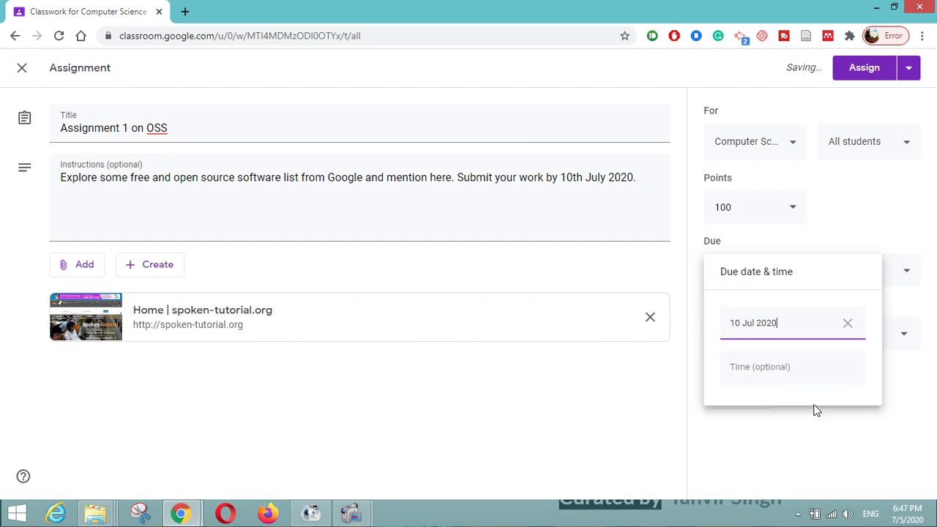
pyautogui.click(777, 373)
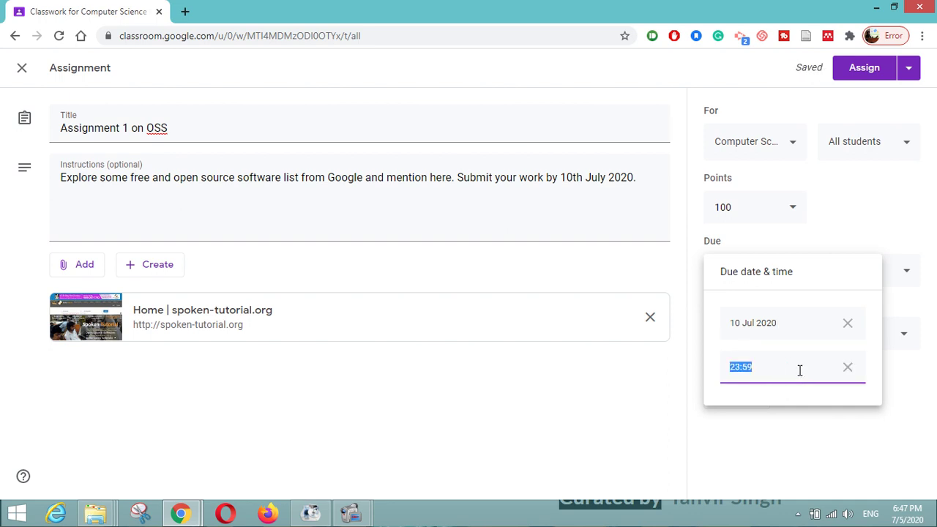
pyautogui.click(673, 385)
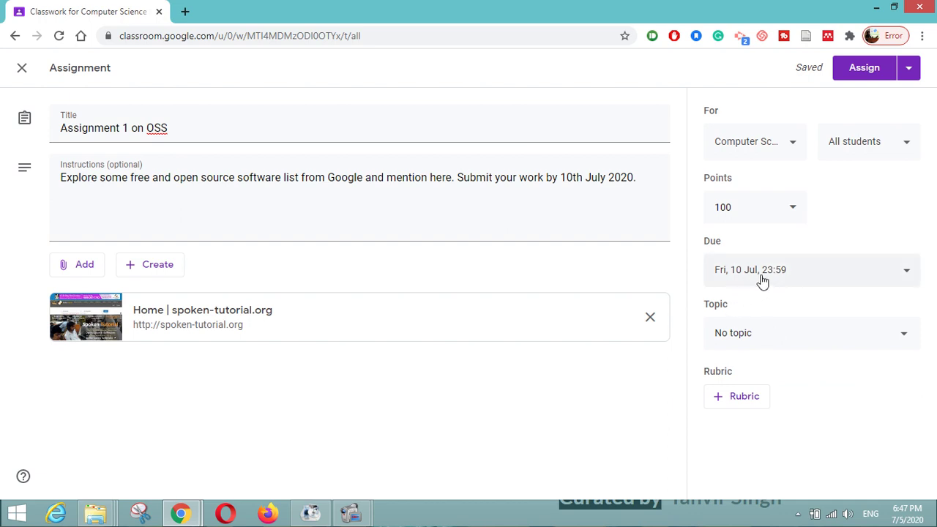
# - Put Assignment 1 on OSS under the Open Source Software topic
pyautogui.click(756, 337)
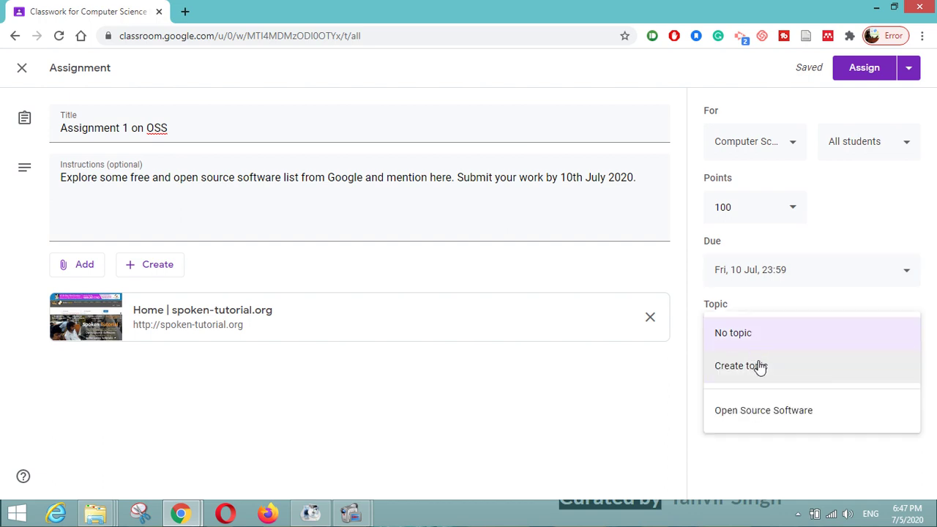
pyautogui.click(750, 411)
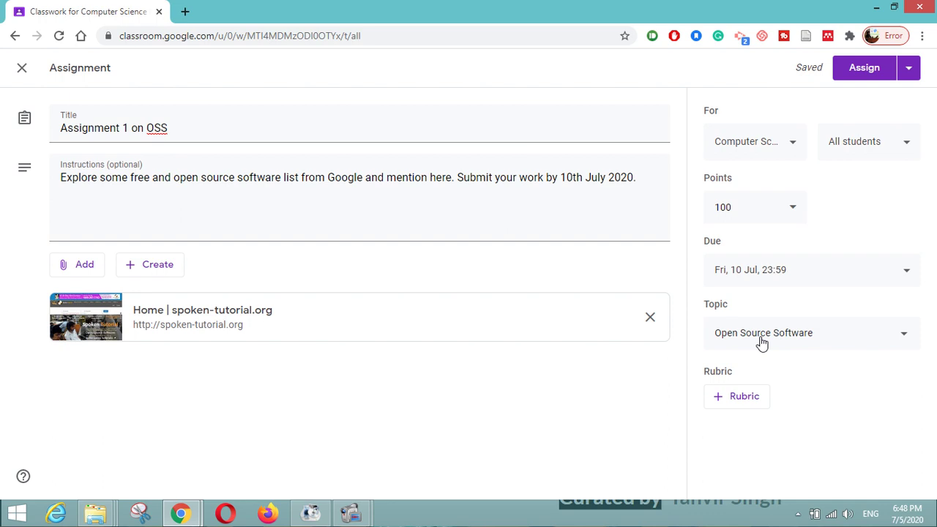
# - Create a rubric with criterion 'Creativity', described as how many websites you search for OSS
pyautogui.click(731, 401)
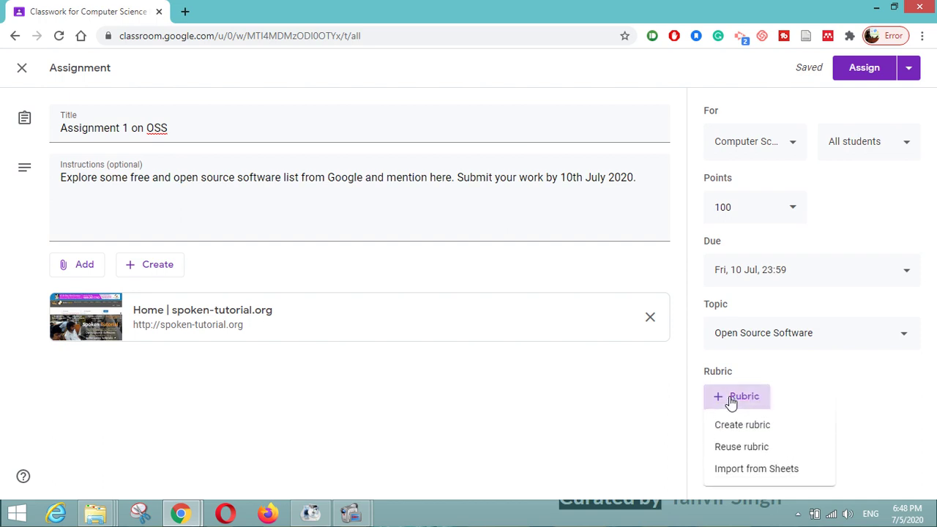
pyautogui.click(735, 428)
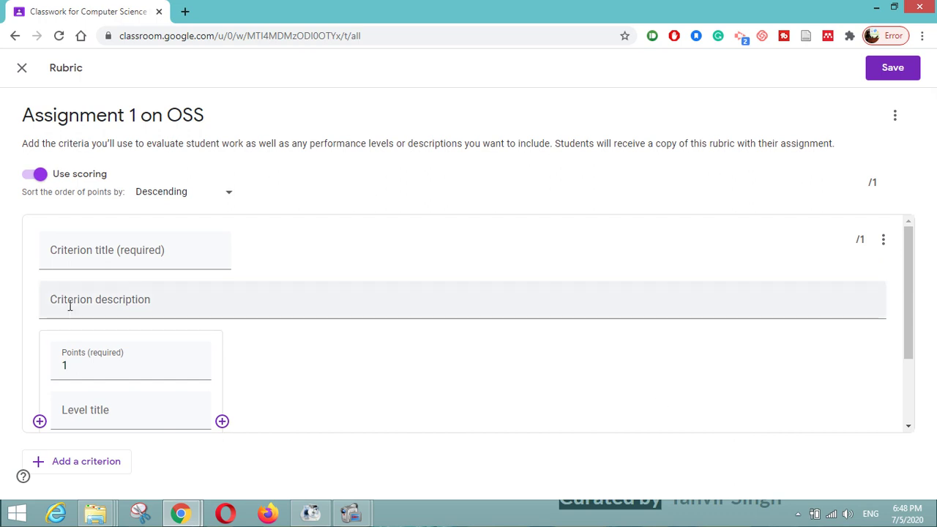
pyautogui.click(95, 253)
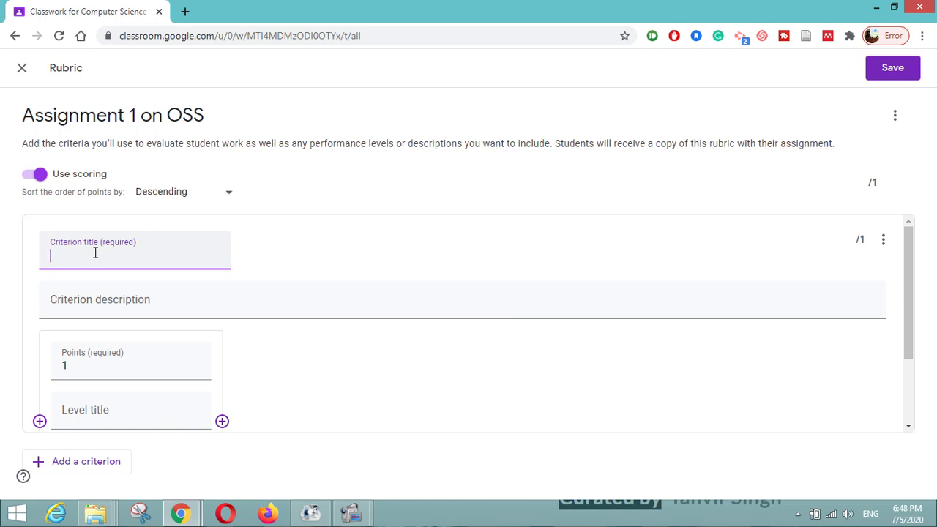
pyautogui.write('Creativity')
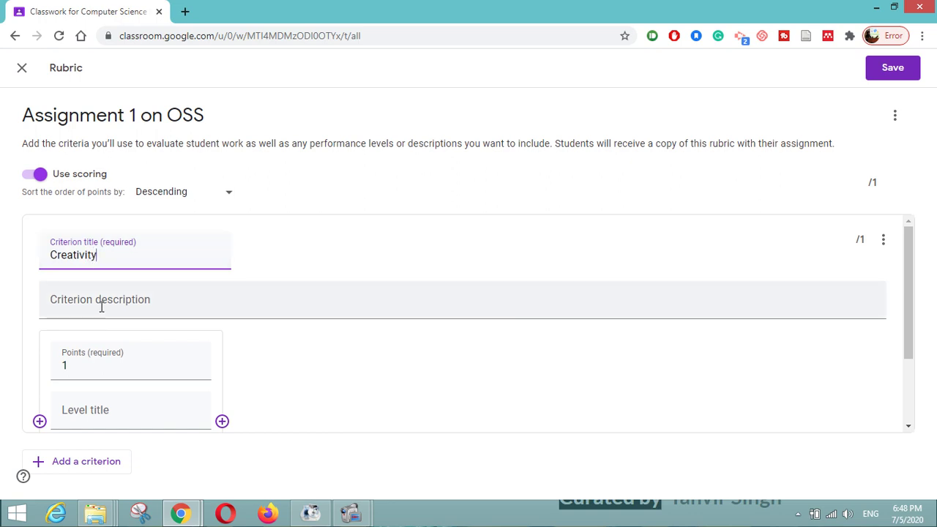
pyautogui.click(101, 307)
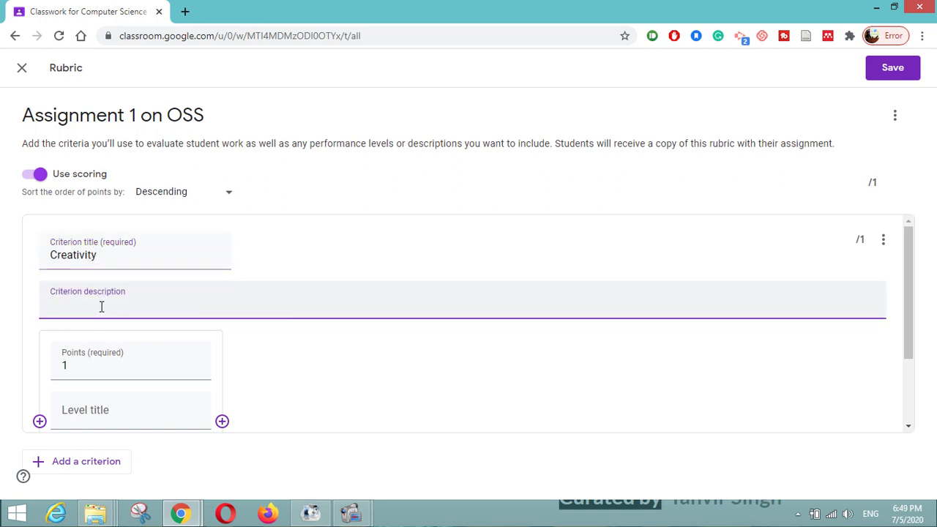
pyautogui.write('Fromhow')
pyautogui.press('BackSpace')
pyautogui.press('BackSpace')
pyautogui.press('BackSpace')
pyautogui.write('how many')
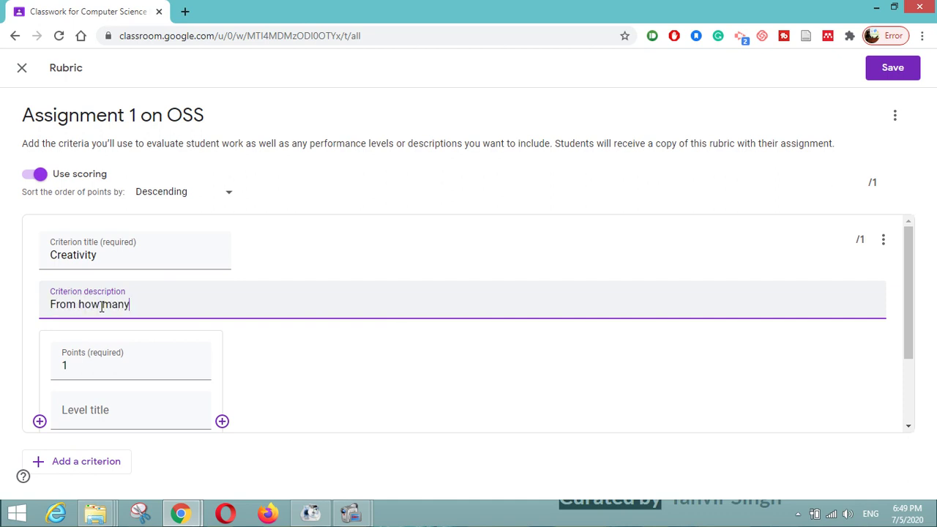
pyautogui.write(' websites you will s')
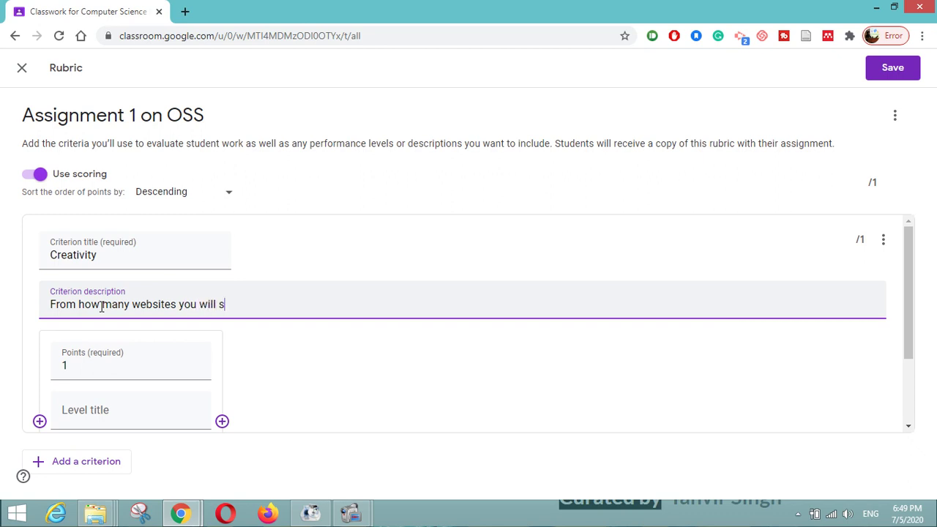
pyautogui.write('earch the OSS')
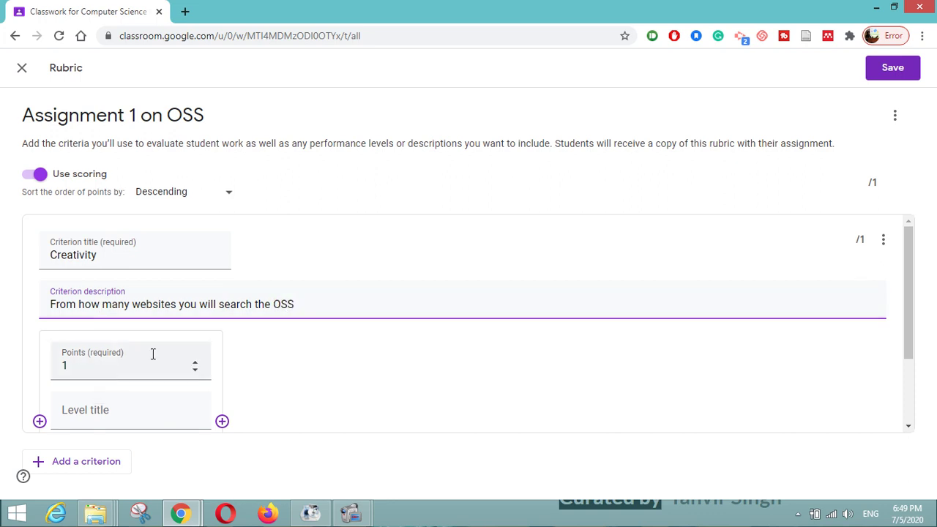
# - Give the Creativity criterion a 5-point 'Beginner' level described 'To just Start'
pyautogui.click(195, 362)
pyautogui.scroll(-1, 197, 364)
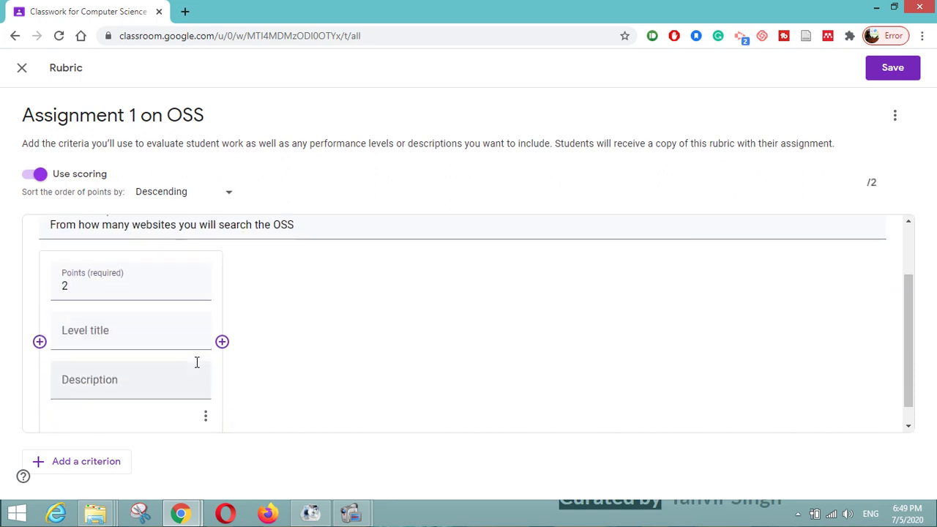
pyautogui.moveTo(99, 284); pyautogui.dragTo(60, 282)
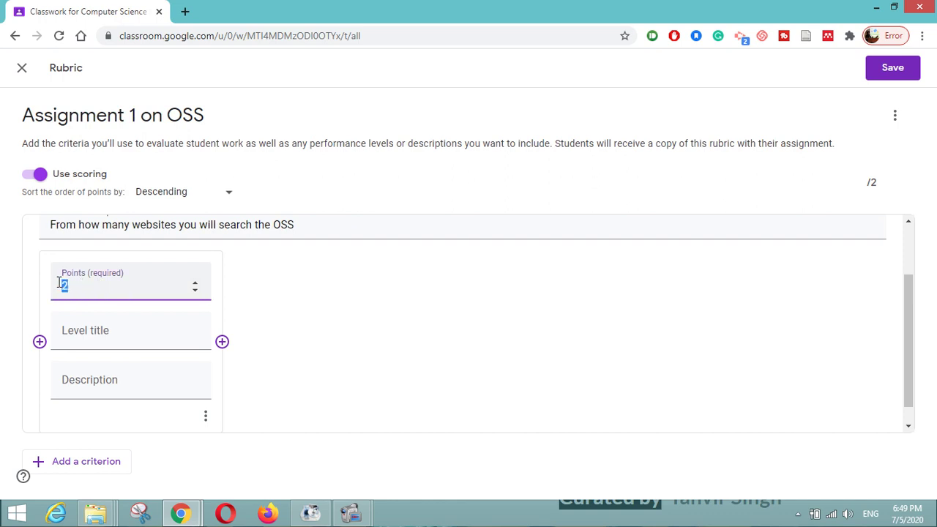
pyautogui.write('5')
pyautogui.click(98, 331)
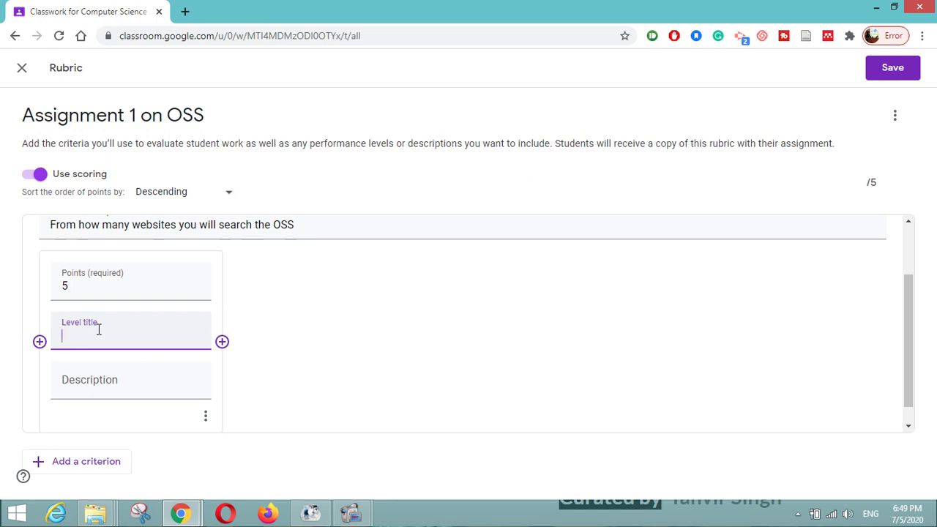
pyautogui.write('Begineer')
pyautogui.click(121, 388)
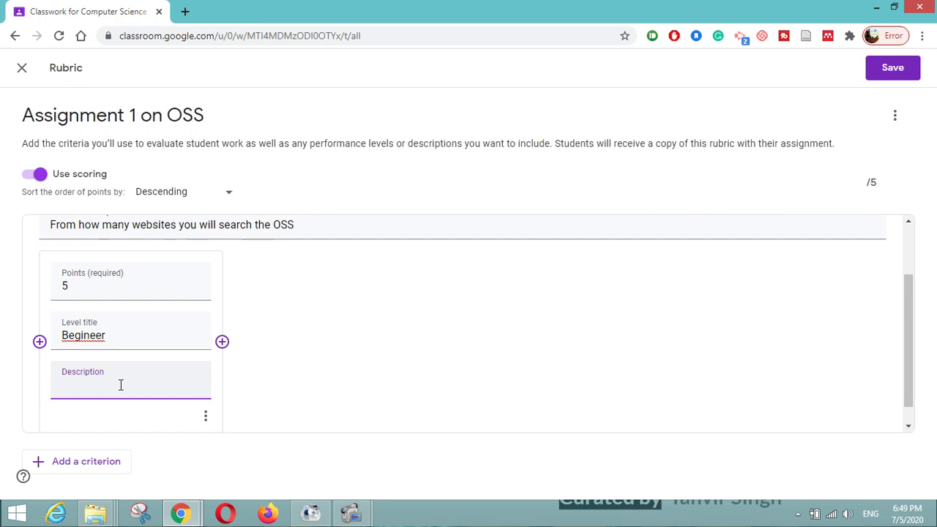
pyautogui.write('To just Start')
pyautogui.click(81, 337)
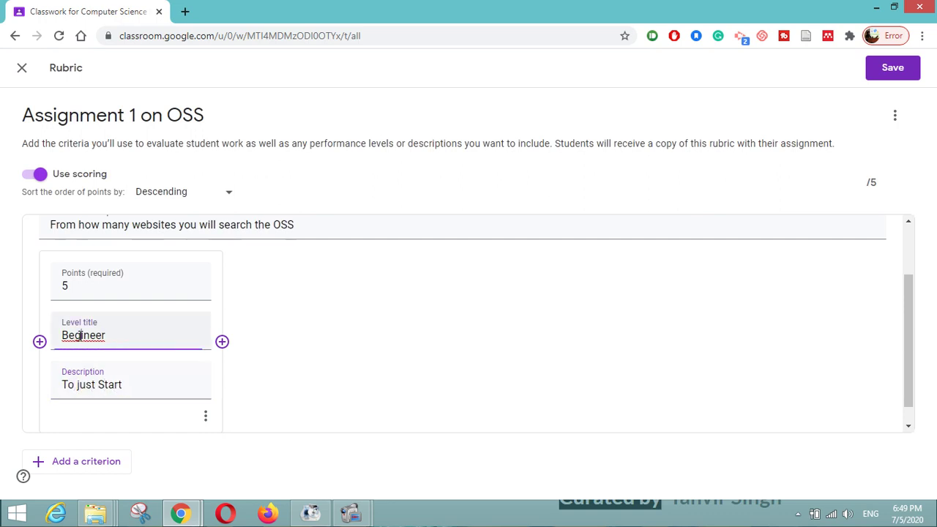
pyautogui.rightClick(81, 337)
pyautogui.click(123, 107)
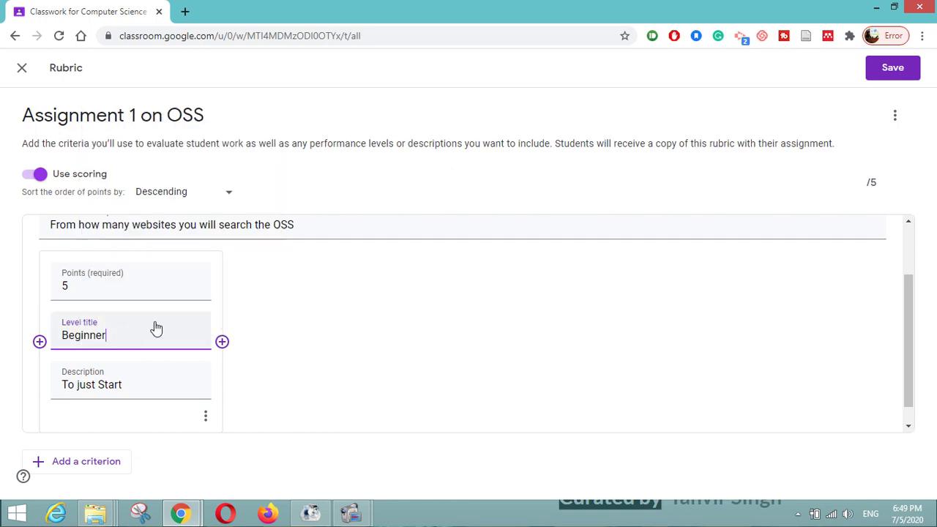
pyautogui.scroll(1, 110, 307)
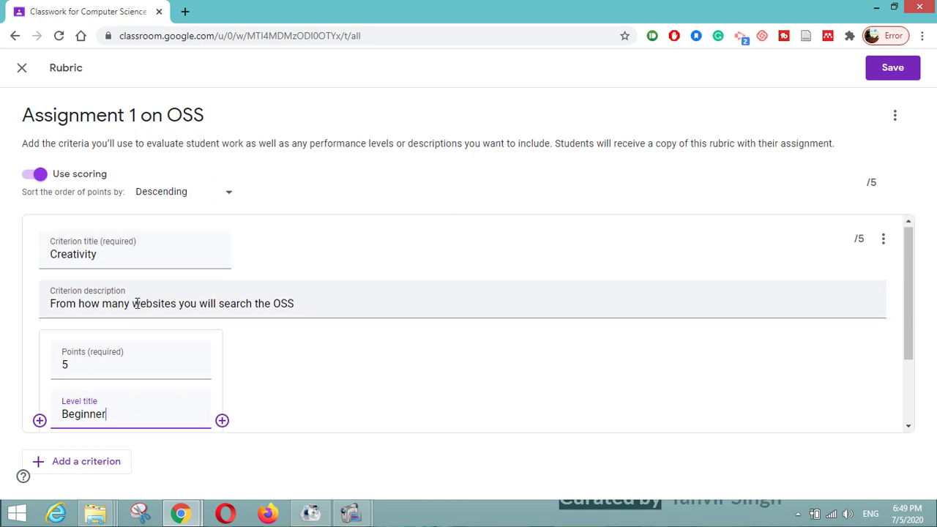
pyautogui.scroll(-1, 137, 300)
pyautogui.scroll(-1, 137, 303)
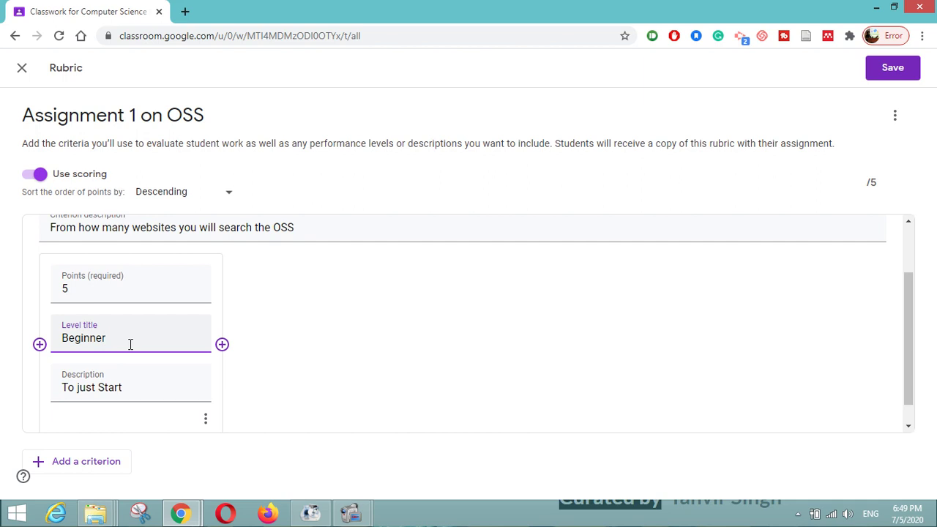
pyautogui.scroll(-1, 131, 344)
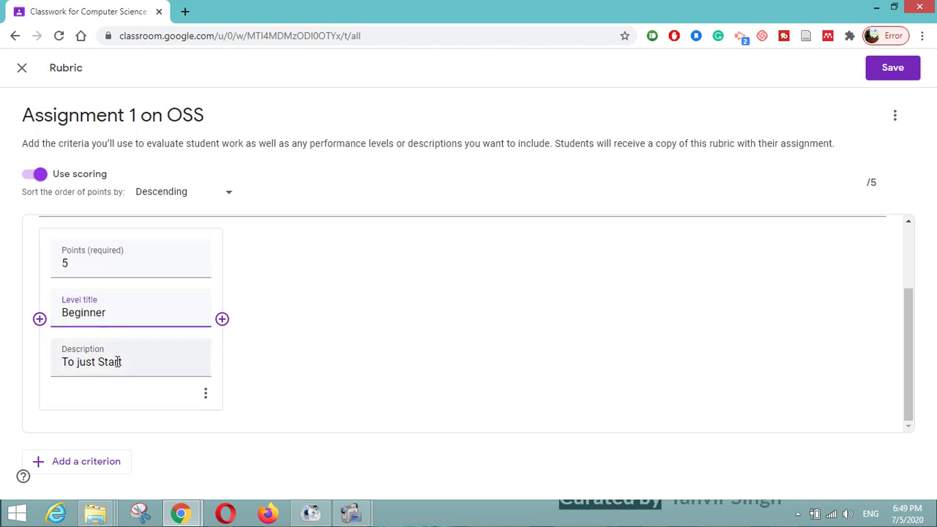
# - Add a second rubric criterion 'Timely Submission' with description 'Timely submission'
pyautogui.click(96, 461)
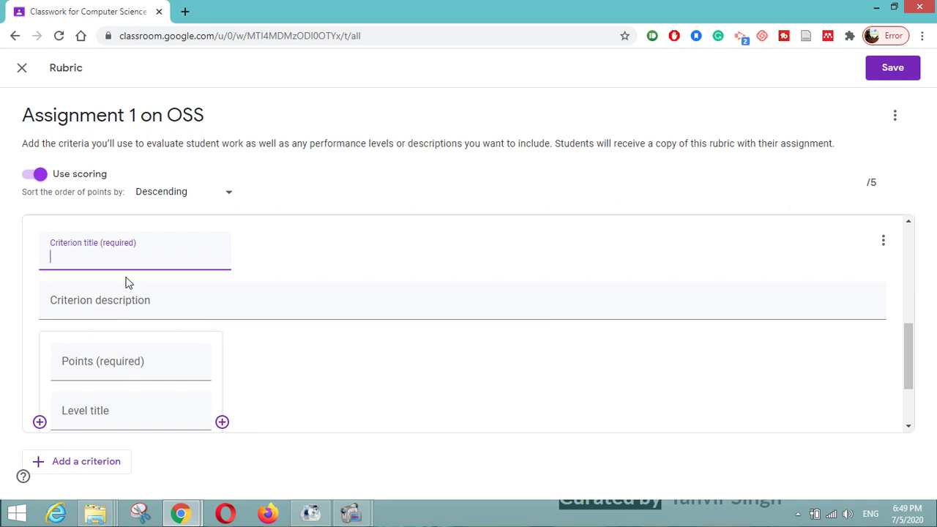
pyautogui.write('Timely Submission')
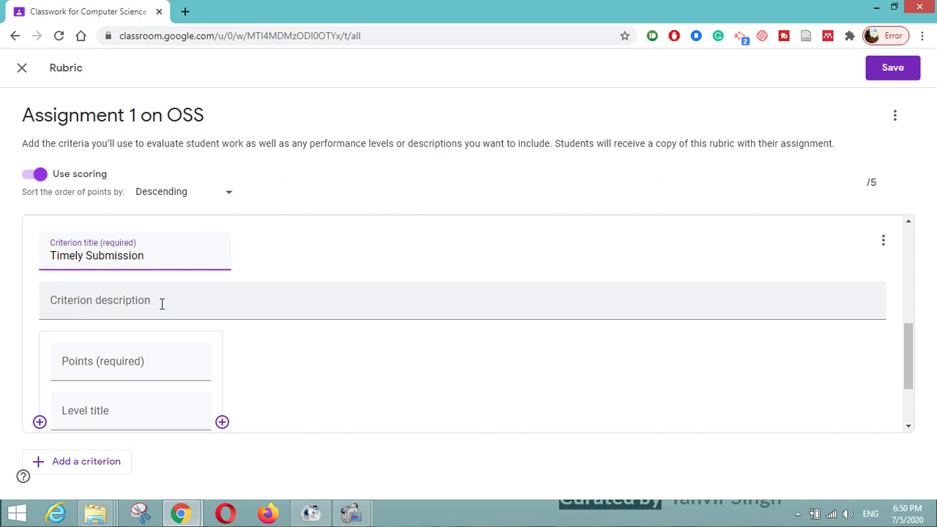
pyautogui.click(118, 301)
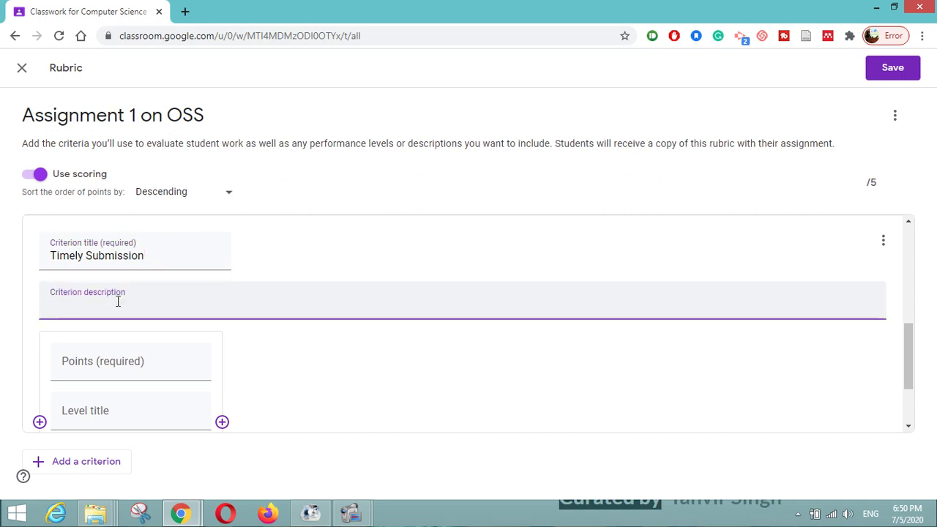
pyautogui.write('Timely submission')
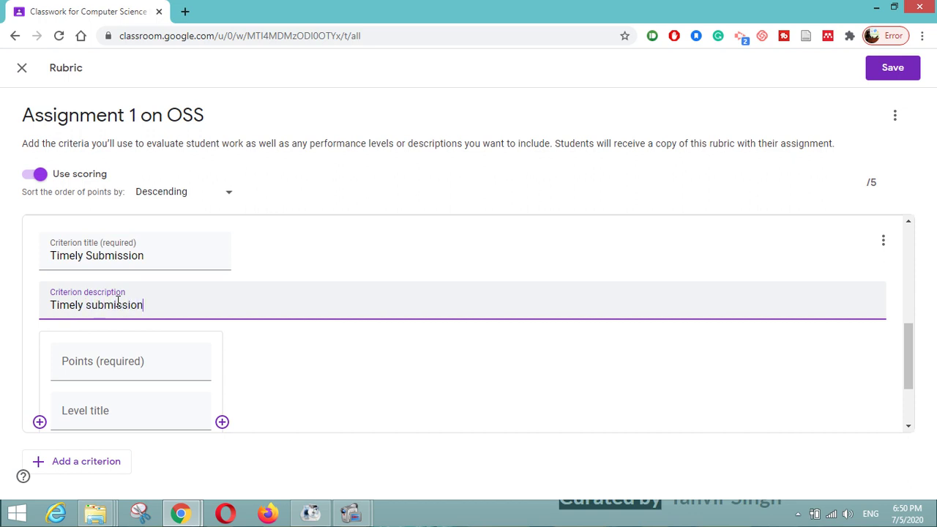
# - Give Timely Submission a 5-point 'Perfection' level described 'Submit assignment on time'
pyautogui.click(121, 360)
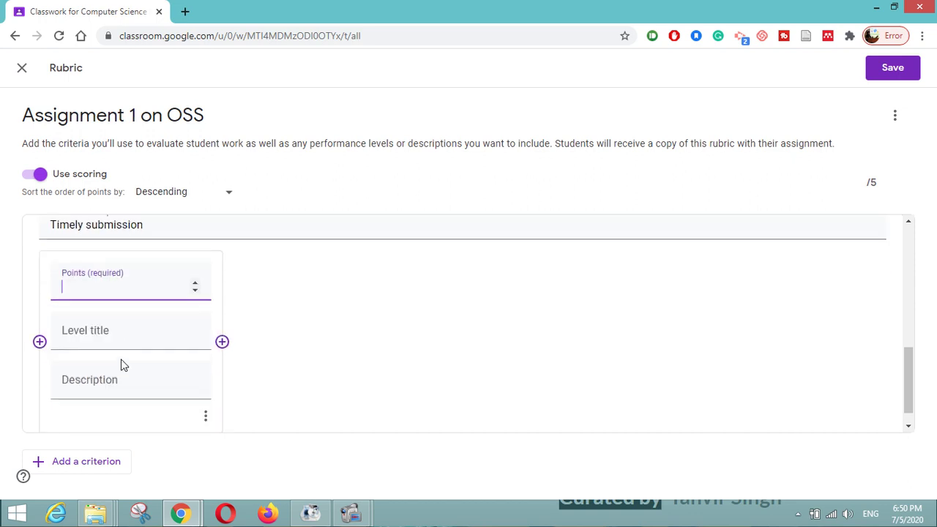
pyautogui.write('5')
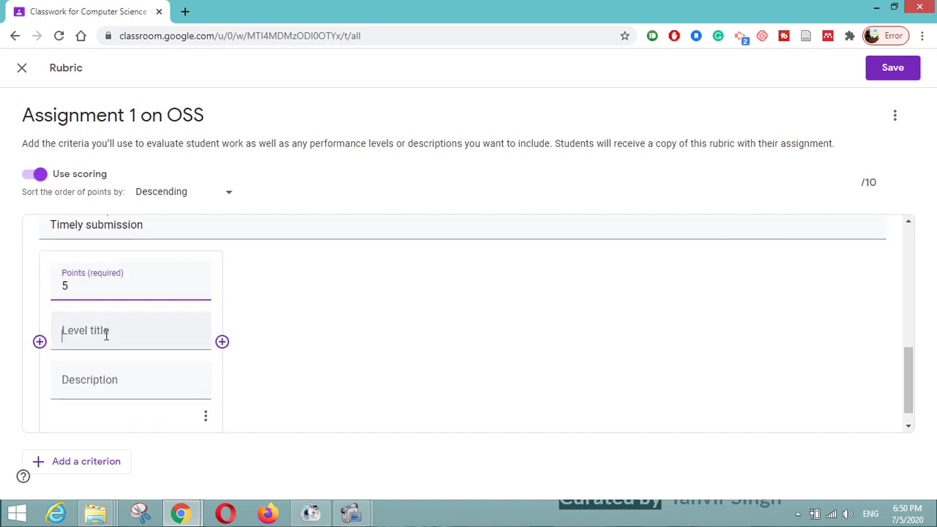
pyautogui.click(106, 335)
pyautogui.write('Perfection')
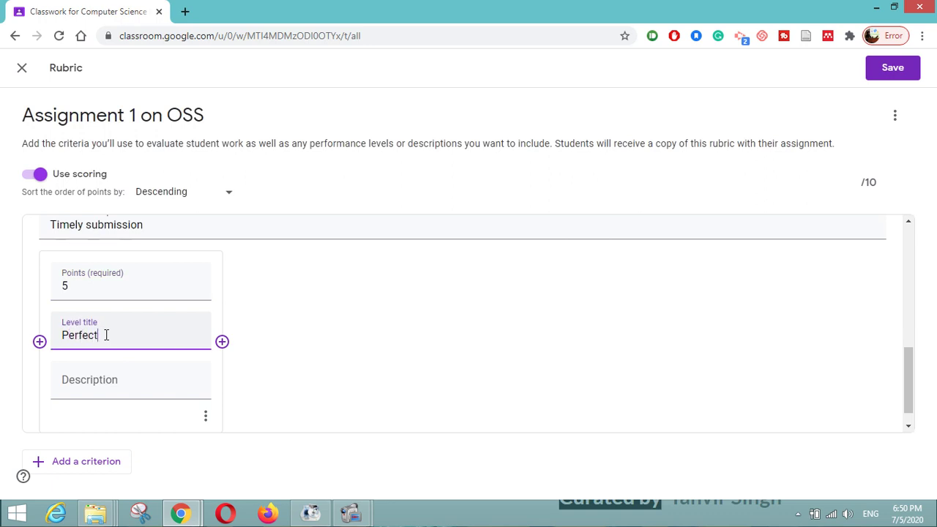
pyautogui.click(113, 382)
pyautogui.write('Submit asg')
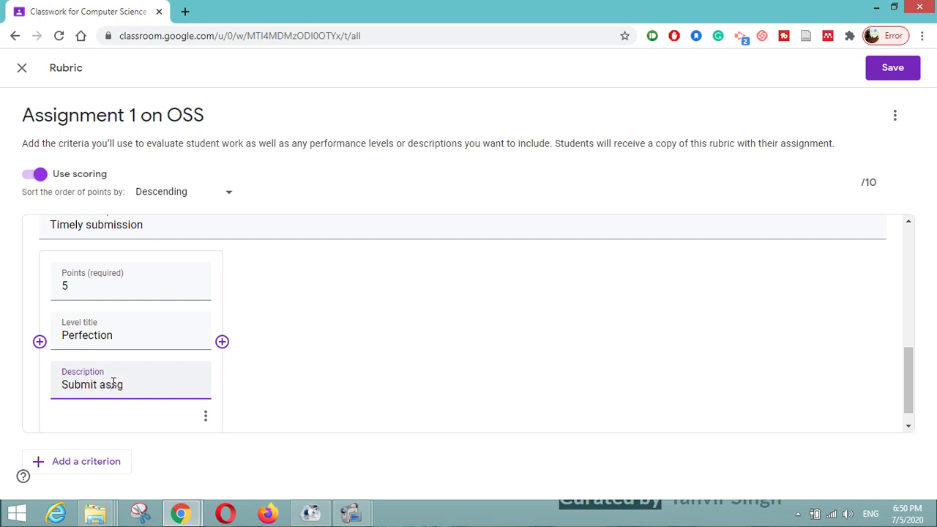
pyautogui.press('BackSpace')
pyautogui.write('signment on timw')
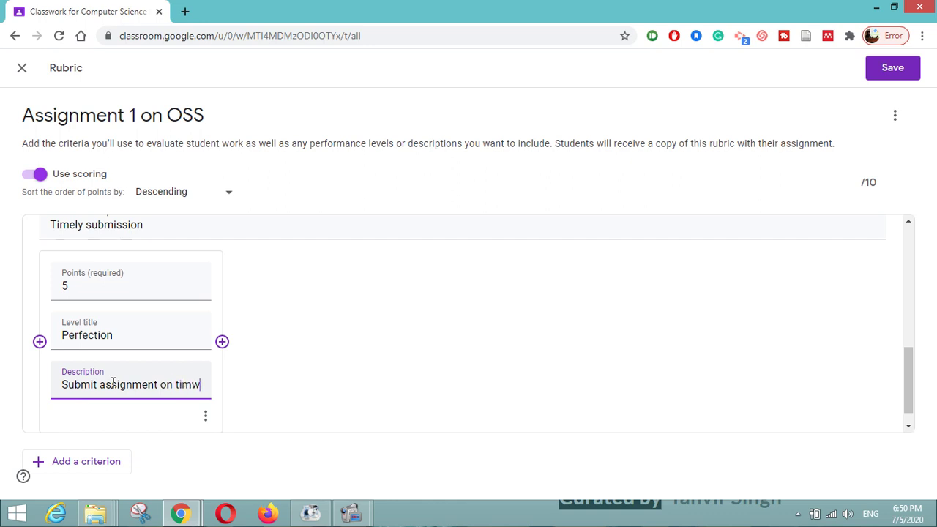
pyautogui.press('BackSpace')
pyautogui.write('e')
pyautogui.scroll(-1, 147, 320)
pyautogui.scroll(3, 148, 320)
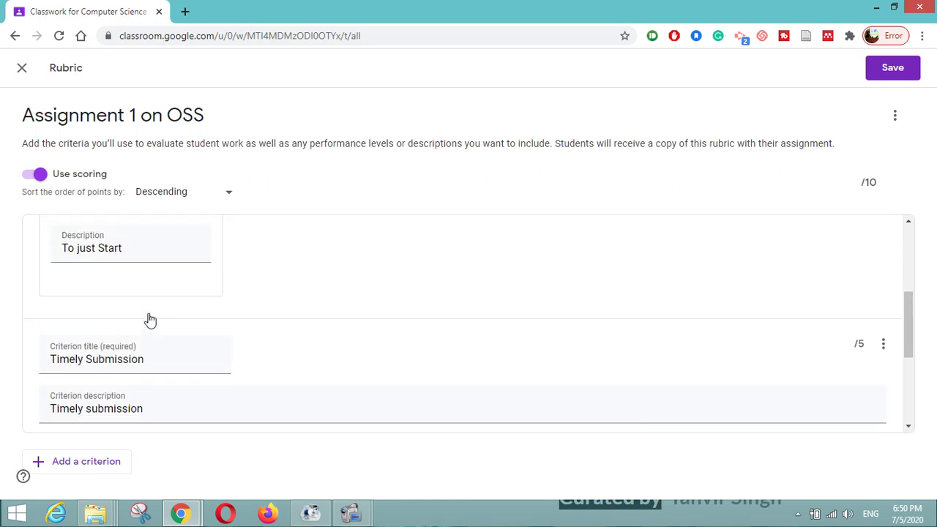
# - Save the 10-point rubric and assign Assignment 1 on OSS to the class
pyautogui.click(888, 69)
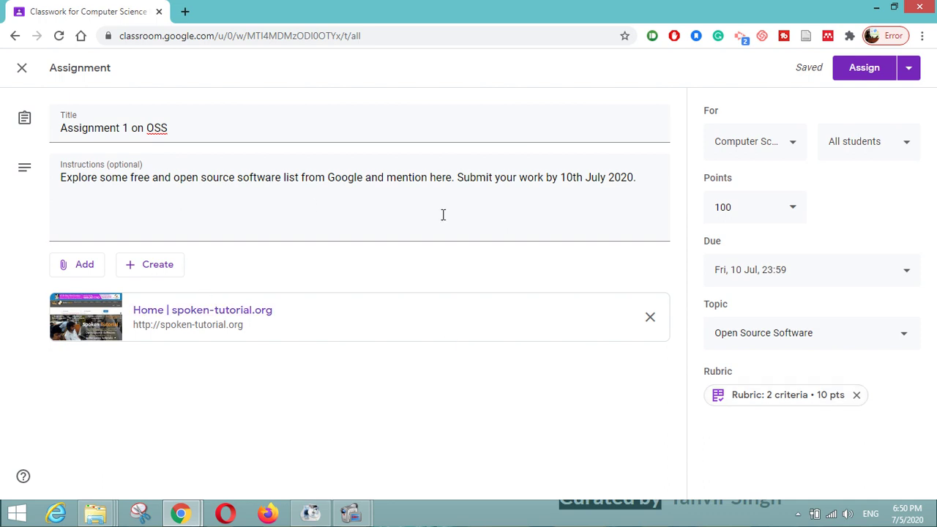
pyautogui.click(871, 75)
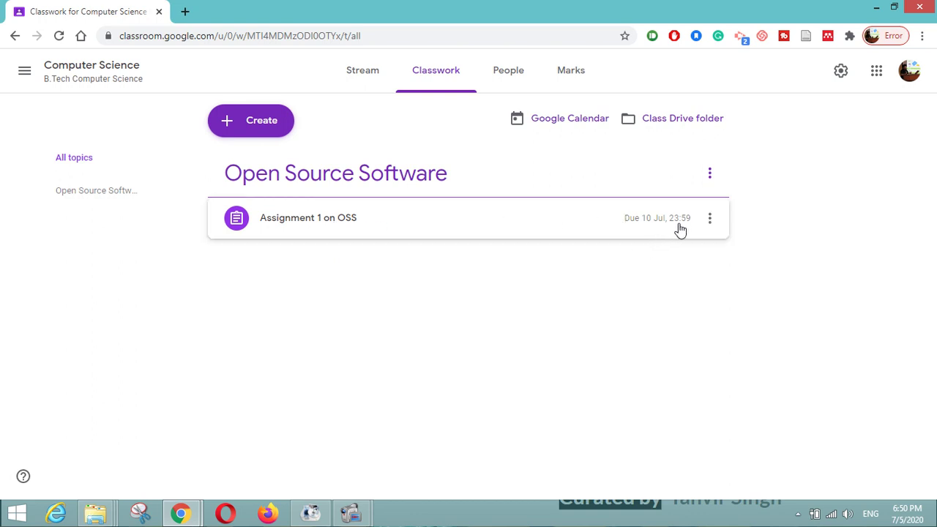
# - Create a 'Linux OS' topic on the Computer Science Classwork page
pyautogui.click(239, 136)
pyautogui.click(250, 281)
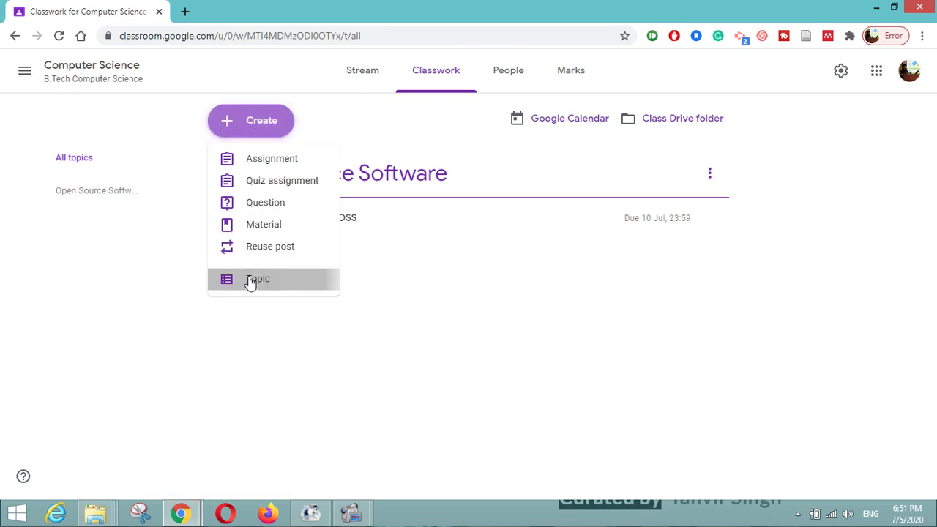
pyautogui.write('Li')
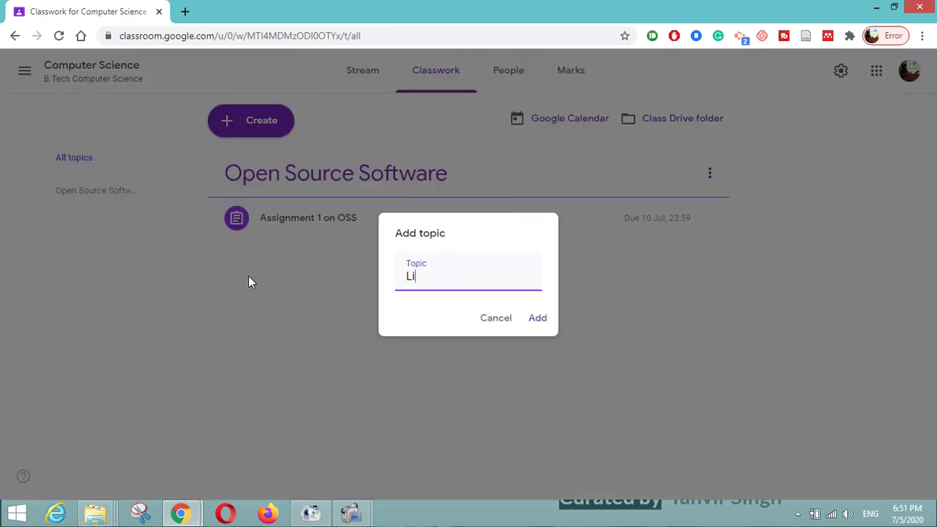
pyautogui.write('nux OS')
pyautogui.click(542, 321)
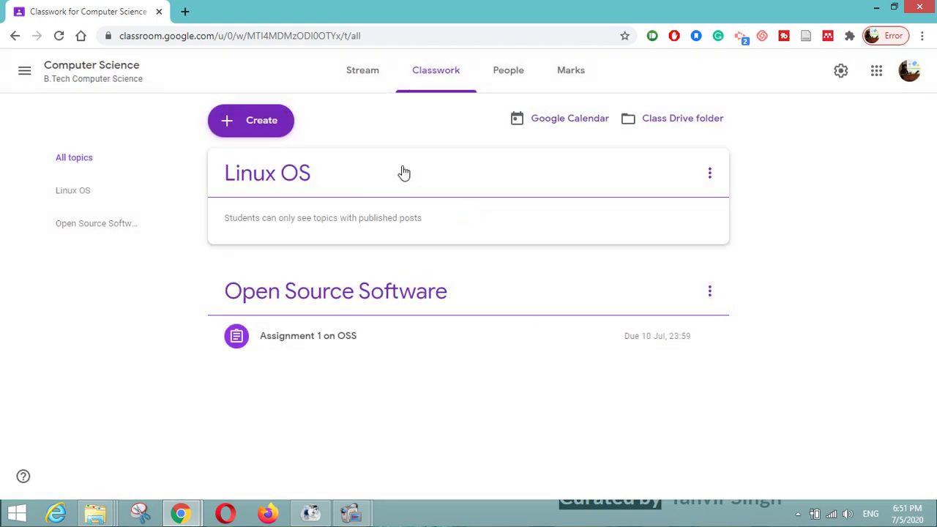
# - Open the empty Linux OS topic page and glance at its options menu without choosing anything
pyautogui.click(295, 174)
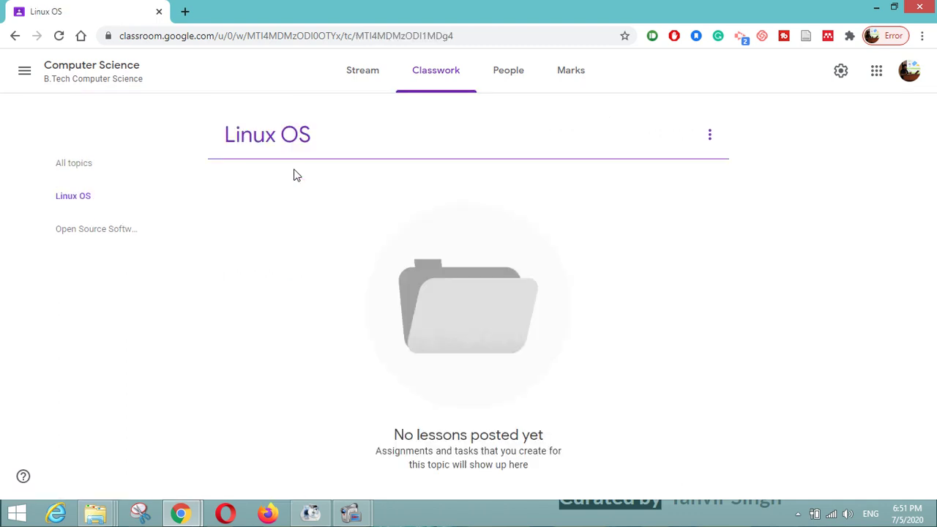
pyautogui.click(710, 136)
pyautogui.click(585, 274)
pyautogui.click(842, 75)
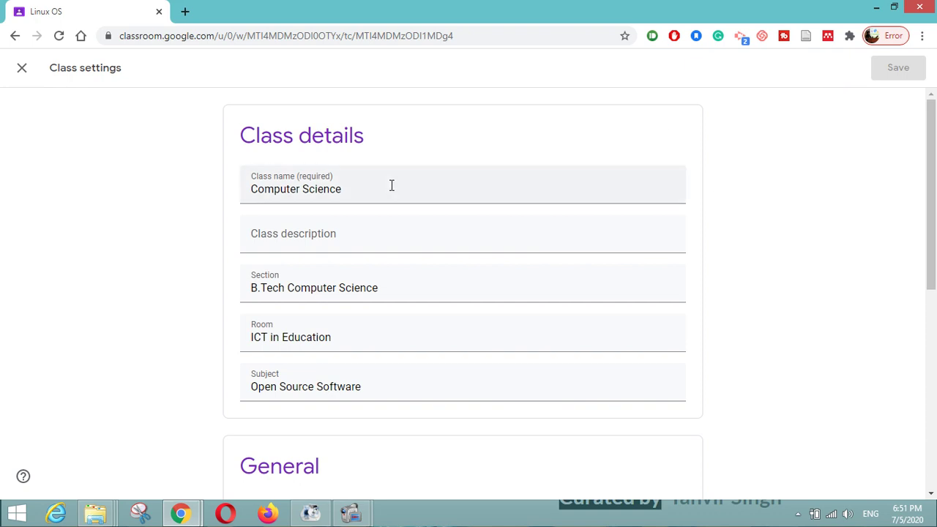
pyautogui.scroll(-4, 392, 186)
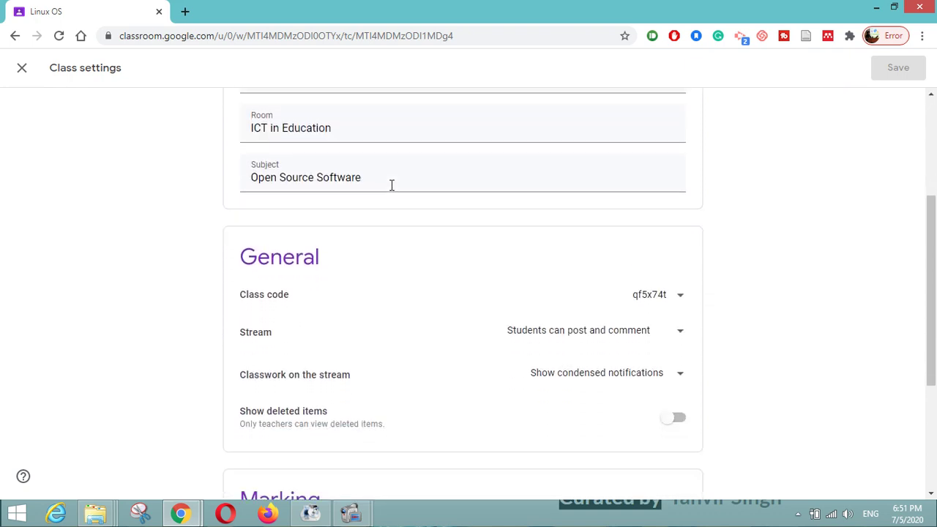
pyautogui.scroll(-3, 391, 187)
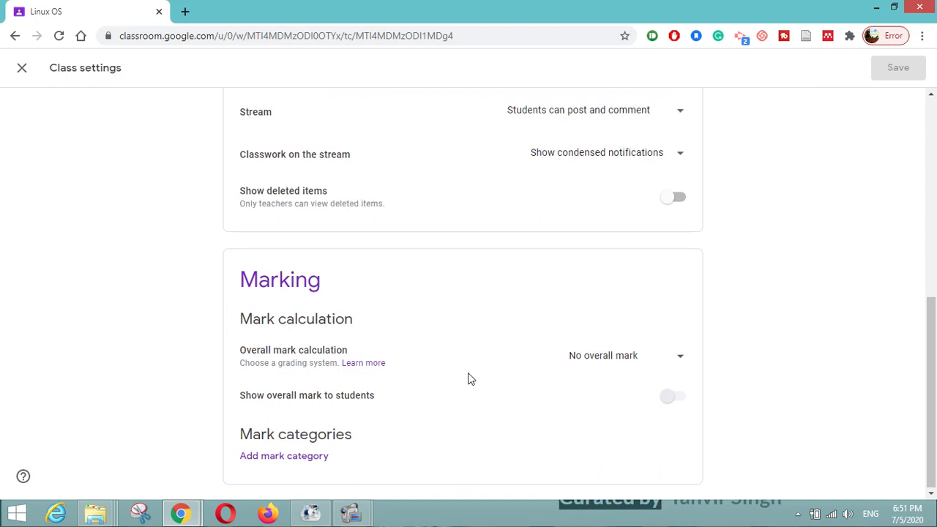
pyautogui.scroll(10, 467, 379)
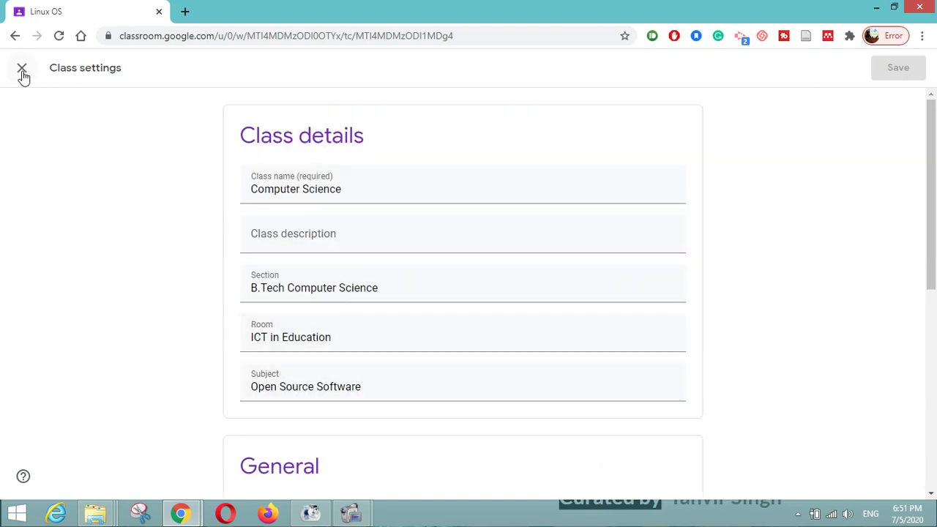
pyautogui.click(22, 69)
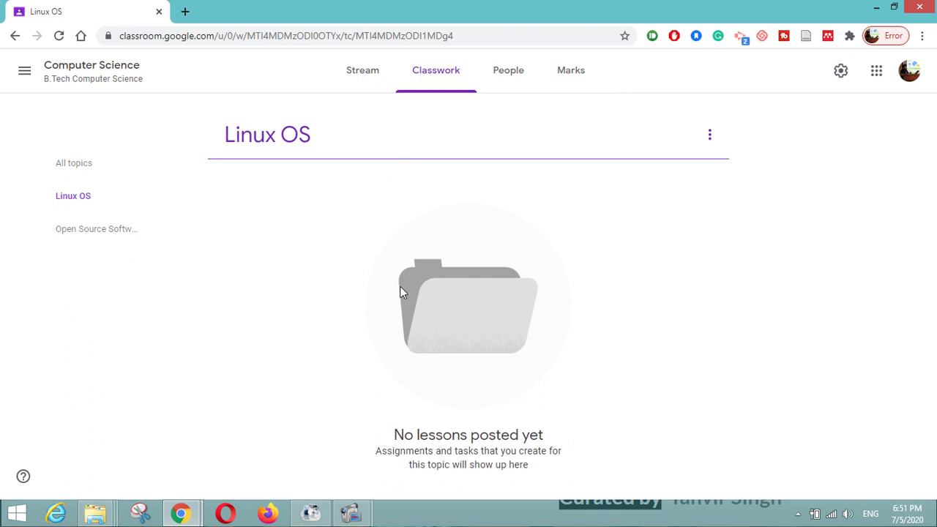
# - On Classwork, drag the Linux OS topic beneath Open Source Software and Assignment 1 on OSS
pyautogui.click(437, 83)
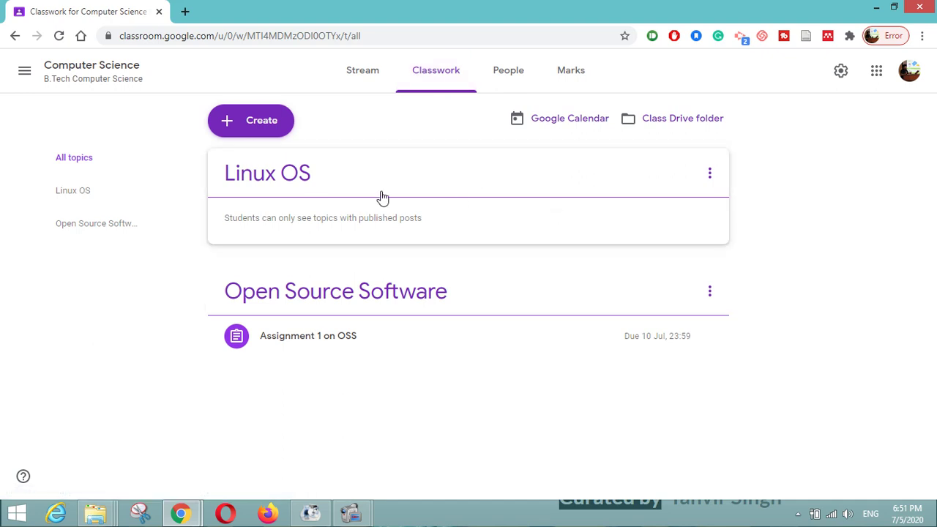
pyautogui.moveTo(374, 293); pyautogui.dragTo(379, 356)
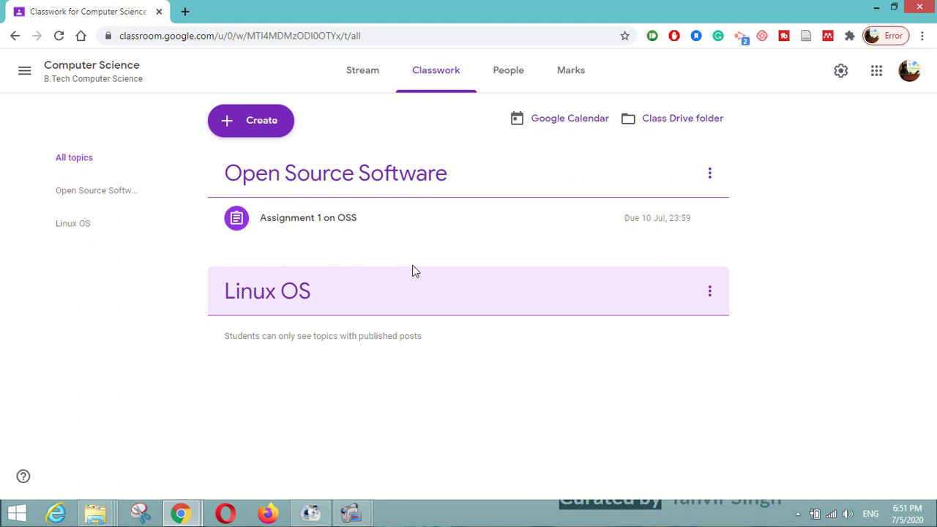
# - Start a quiz assignment, open its Blank Quiz form, then discard the assignment draft
pyautogui.click(244, 127)
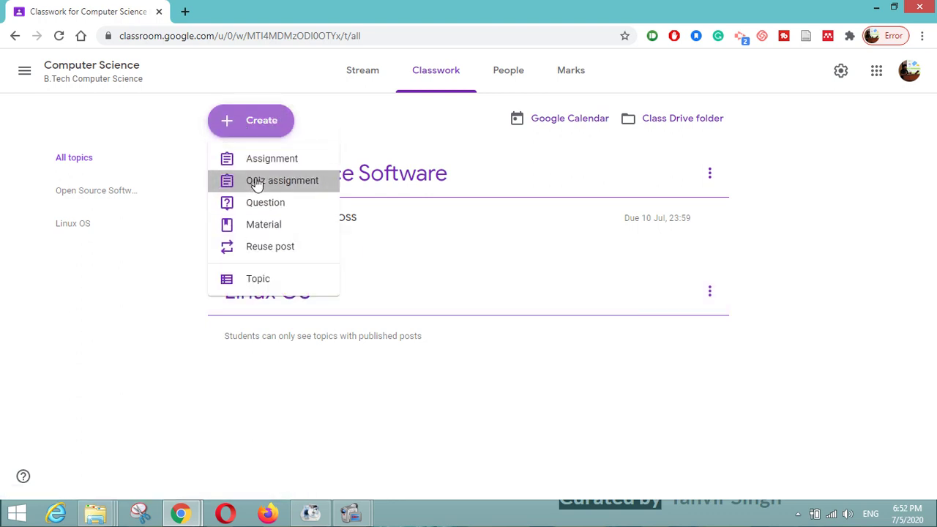
pyautogui.click(255, 180)
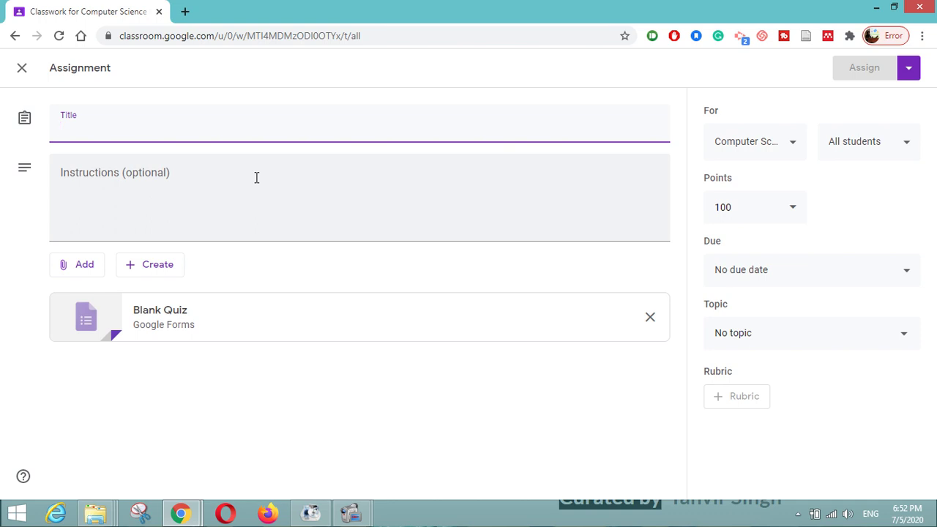
pyautogui.click(162, 317)
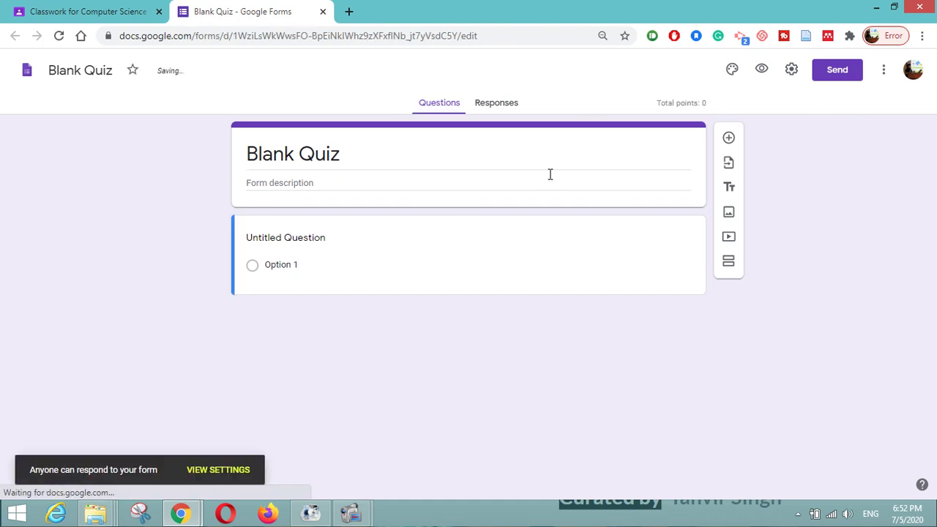
pyautogui.click(49, 11)
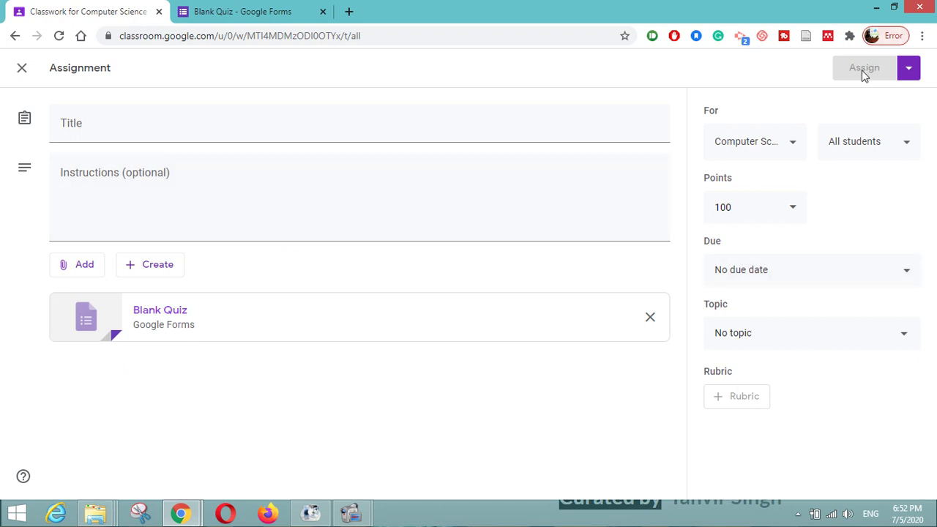
pyautogui.click(22, 67)
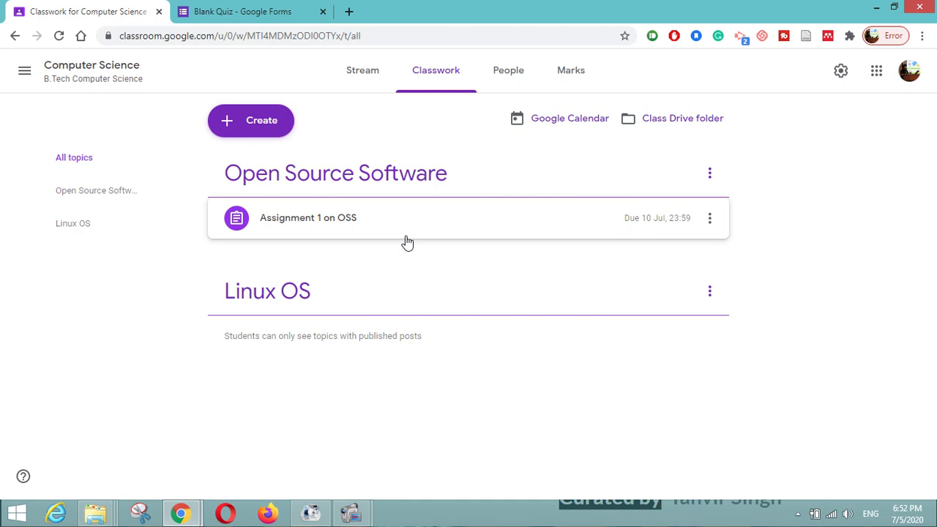
# - In an incognito window, search 'google classroom' and go to the Classroom sign-in option
pyautogui.hotkey('ctrl', 'shift', 'n')
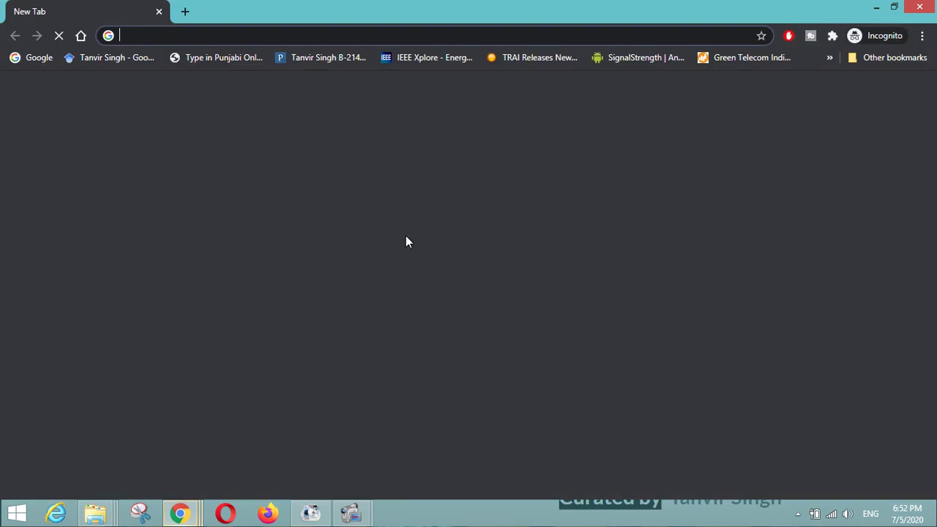
pyautogui.write('google classroom')
pyautogui.press('Return')
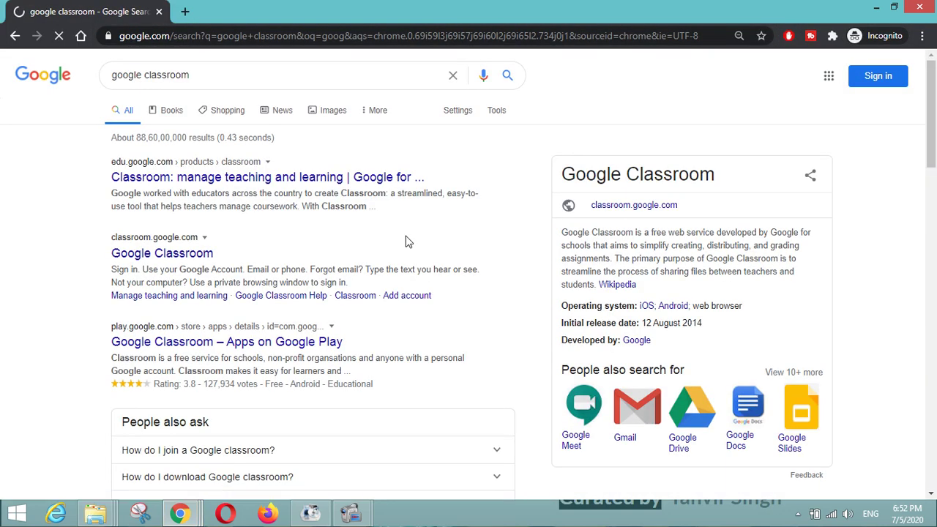
pyautogui.click(167, 261)
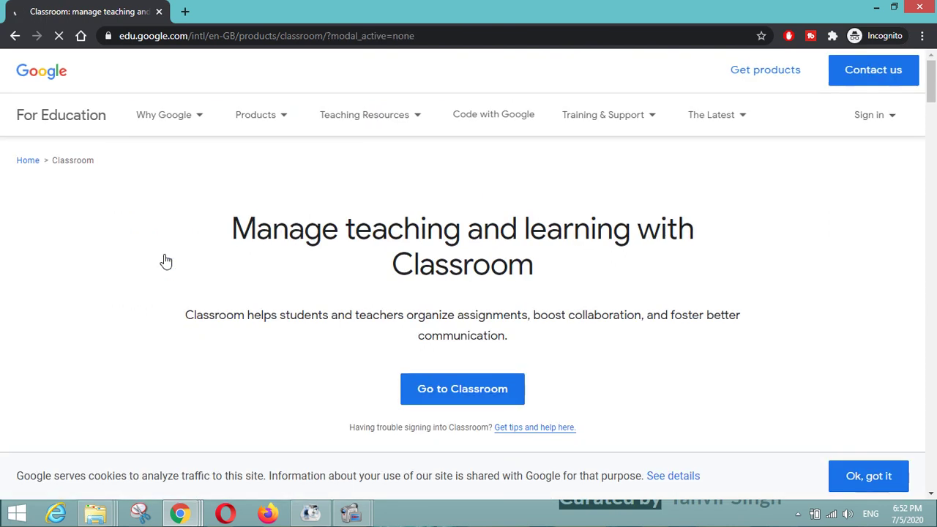
pyautogui.moveTo(872, 130)
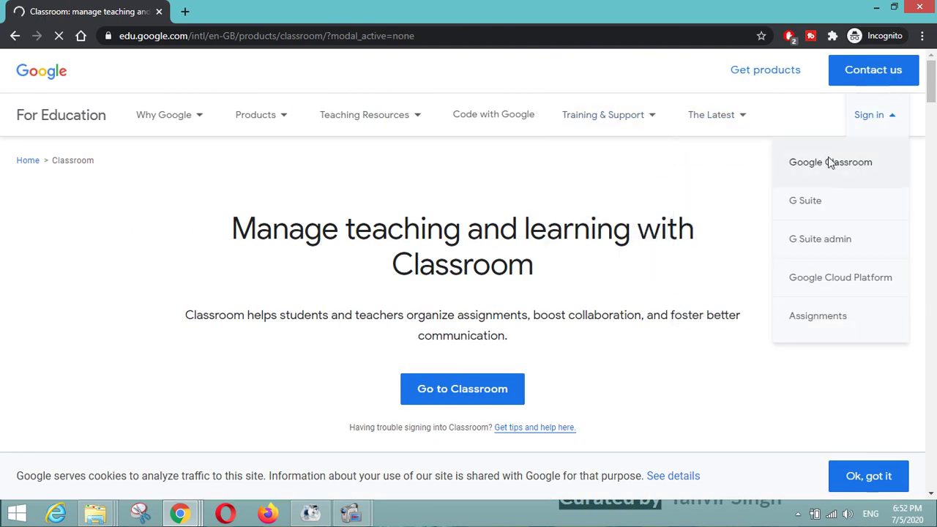
pyautogui.click(830, 162)
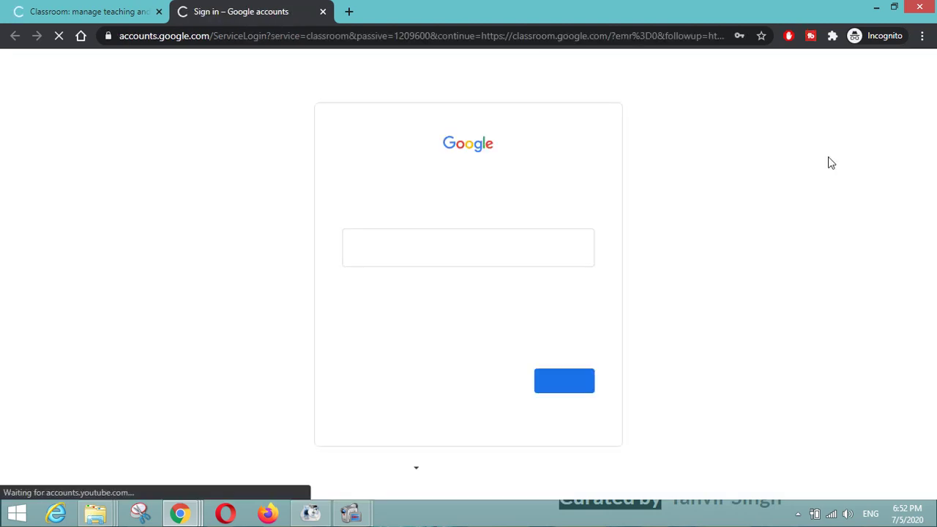
# - Sign in with the student account's email and password to reach the class list
pyautogui.click(390, 247)
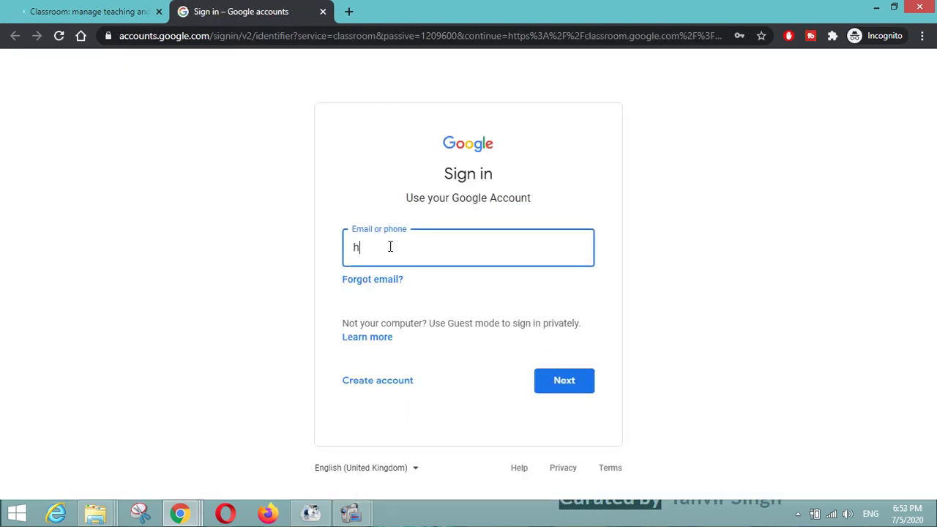
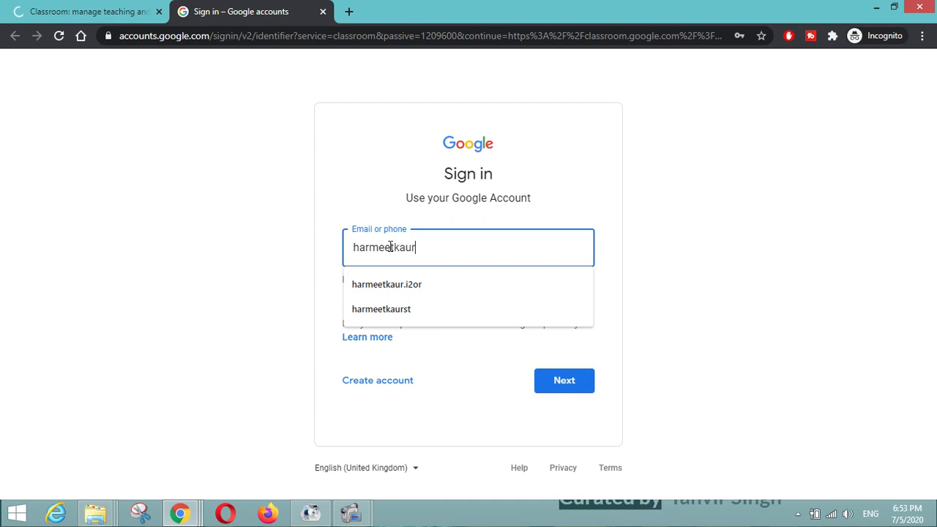
pyautogui.press('Tab')
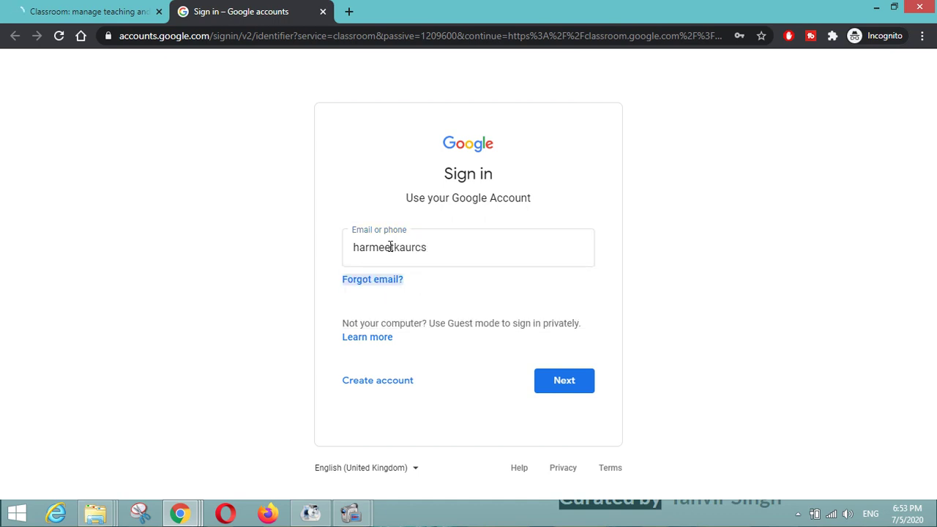
pyautogui.click(546, 381)
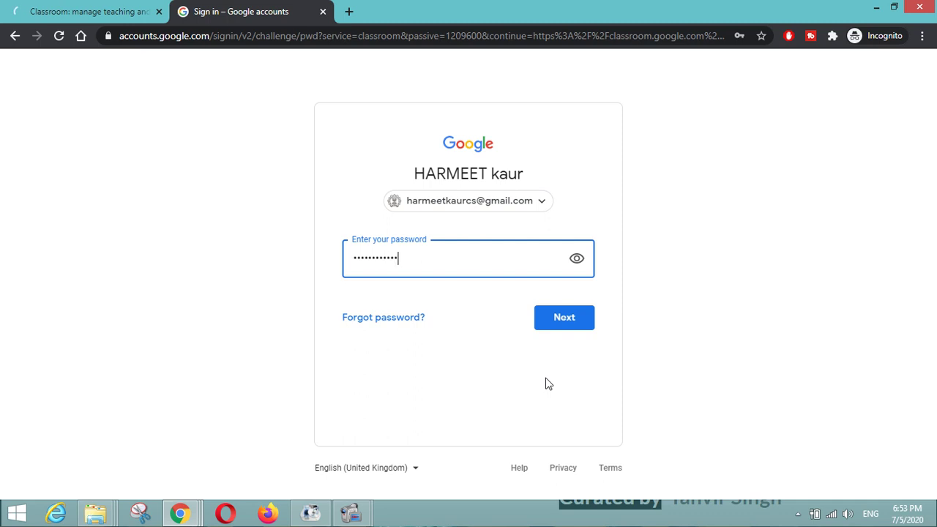
pyautogui.press('Return')
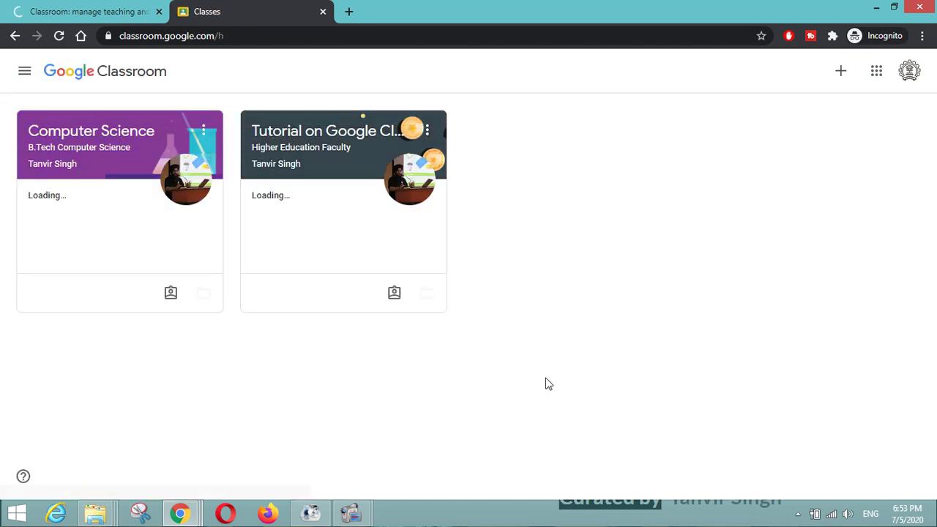
# - Open Computer Science's Classwork, dismiss the tip, and view Assignment 1 on OSS in full
pyautogui.click(95, 139)
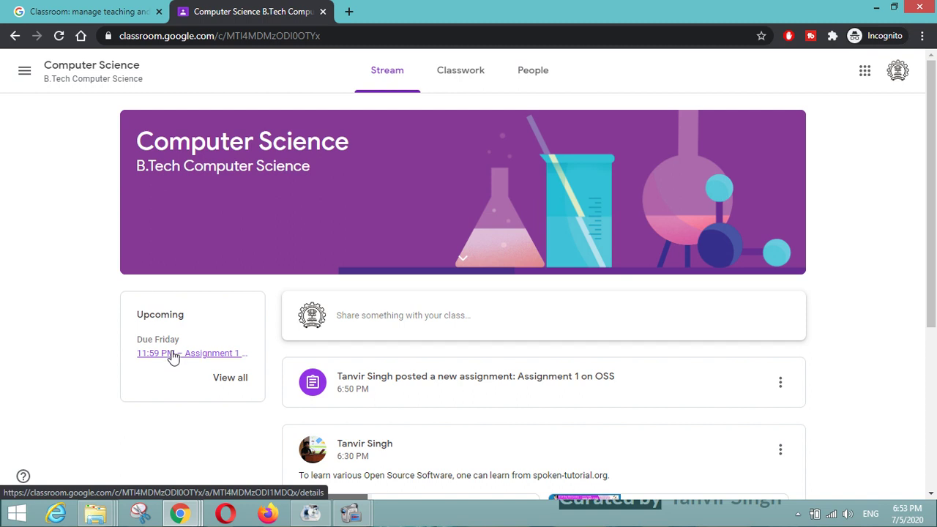
pyautogui.click(474, 79)
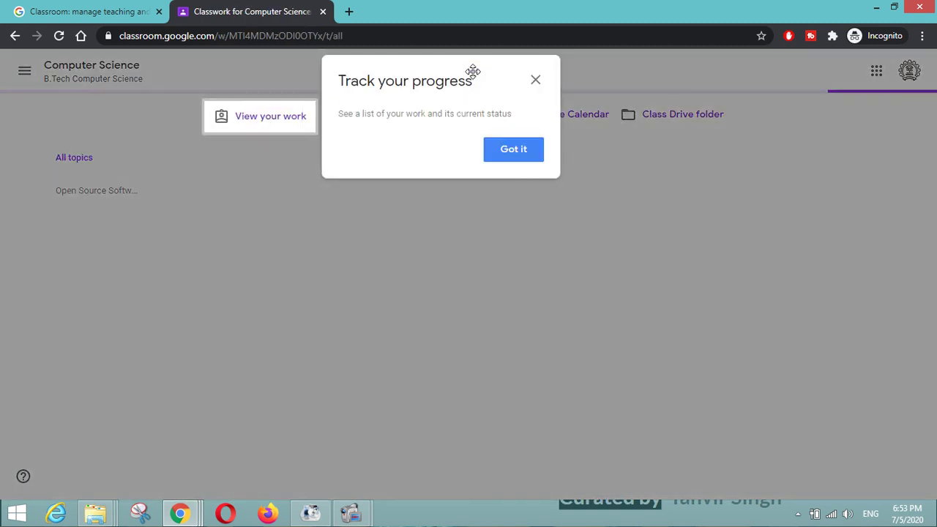
pyautogui.click(535, 82)
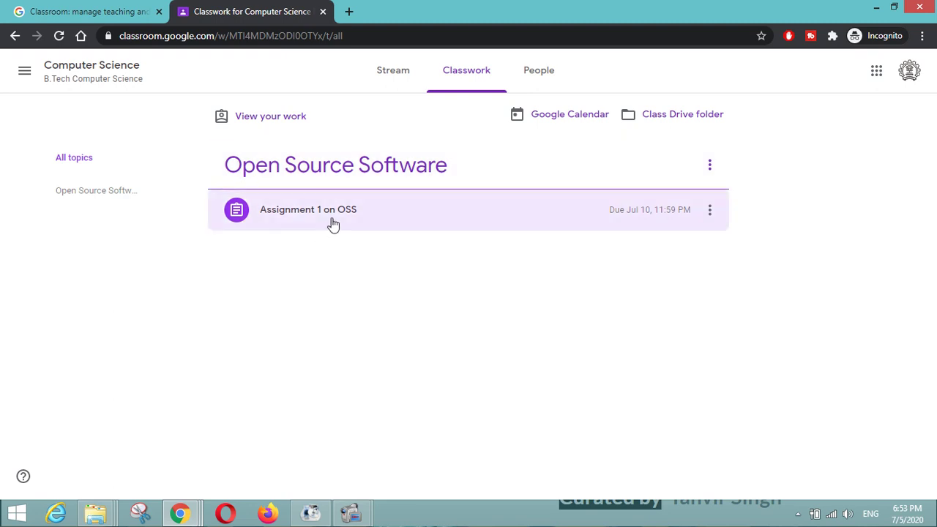
pyautogui.click(333, 223)
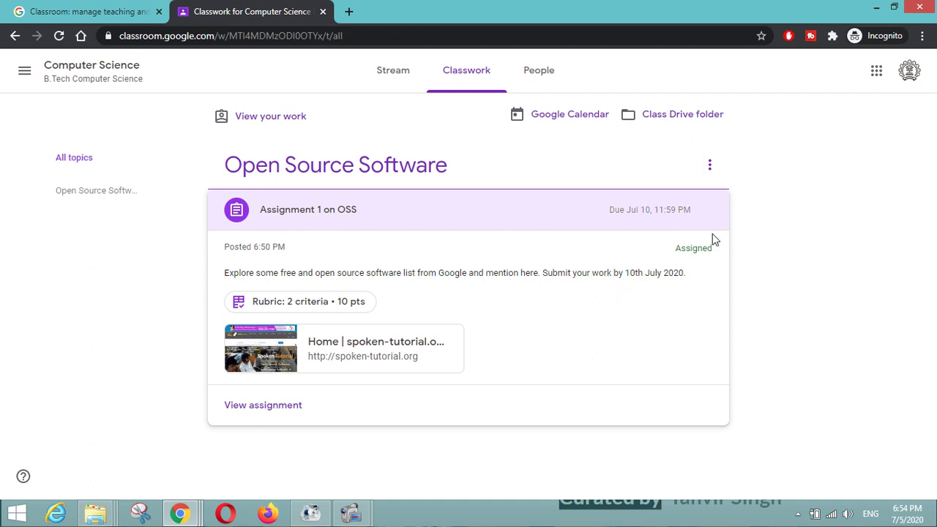
pyautogui.click(247, 409)
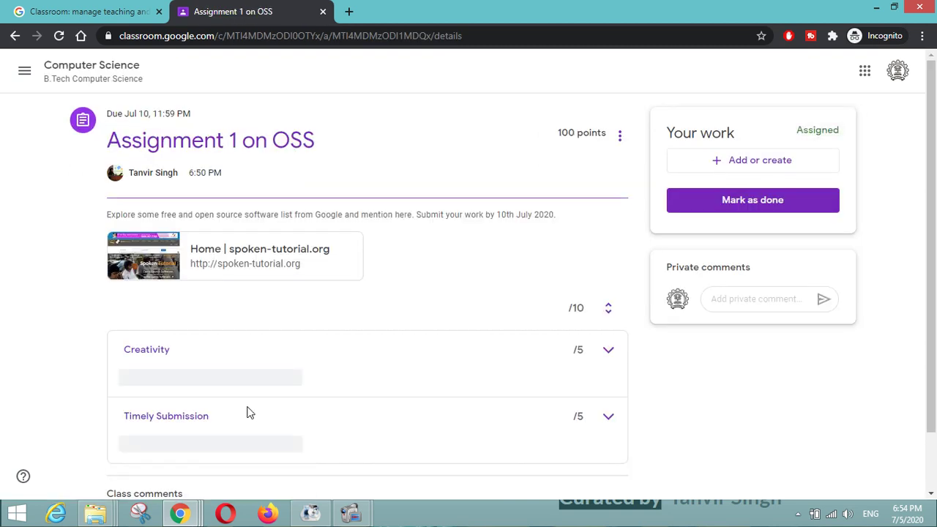
# - Create a new Google Doc as the assignment's work from Add or create
pyautogui.scroll(-1, 464, 279)
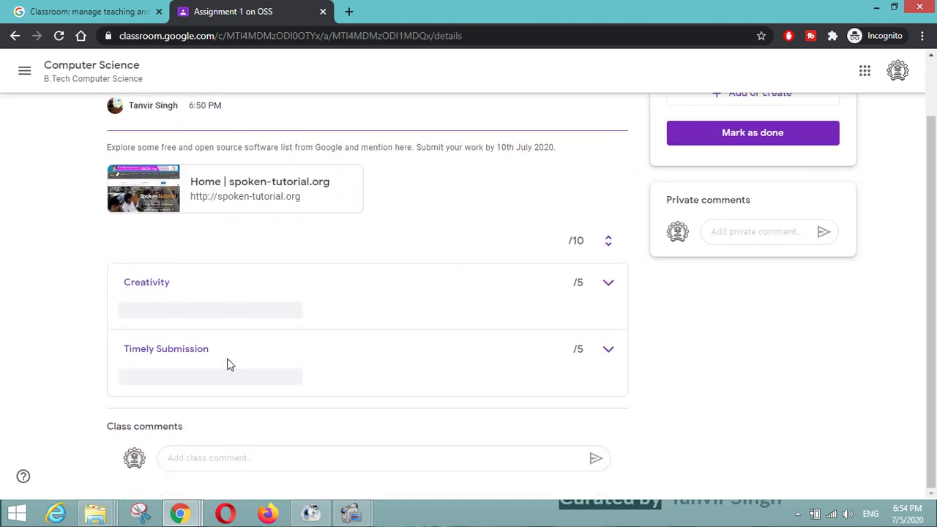
pyautogui.scroll(1, 287, 355)
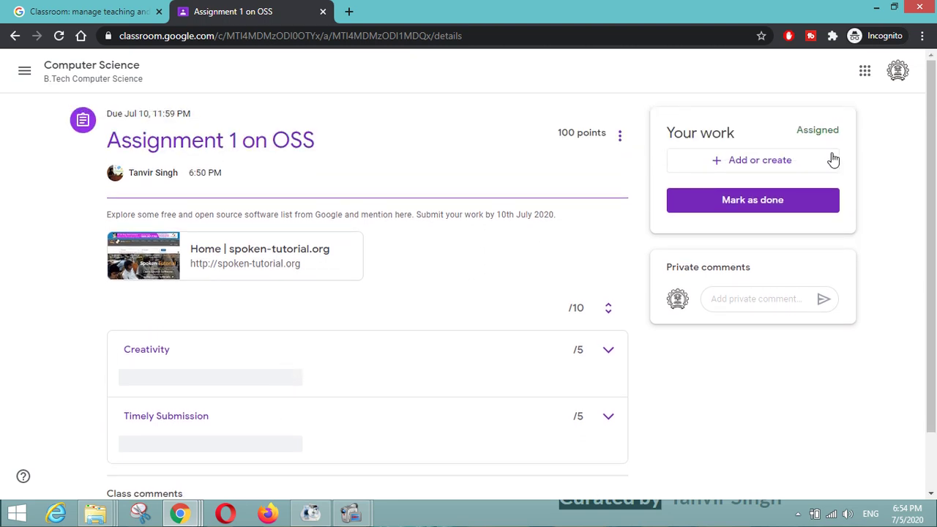
pyautogui.click(769, 161)
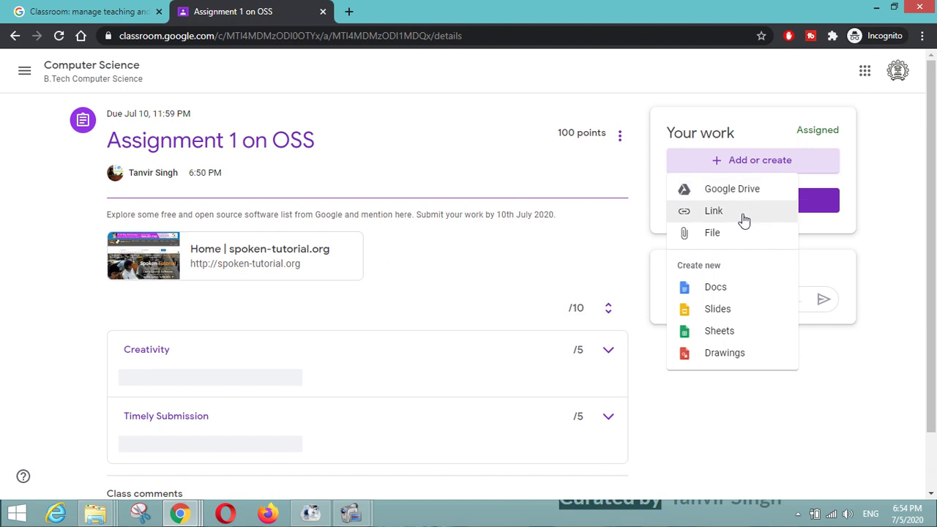
pyautogui.click(721, 287)
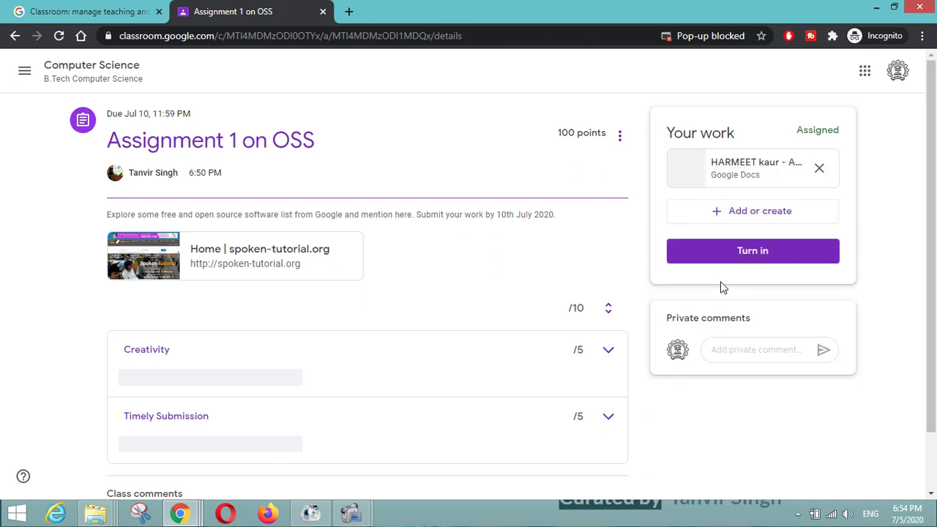
# - Always allow Classroom pop-ups, then open the newly attached document
pyautogui.click(739, 38)
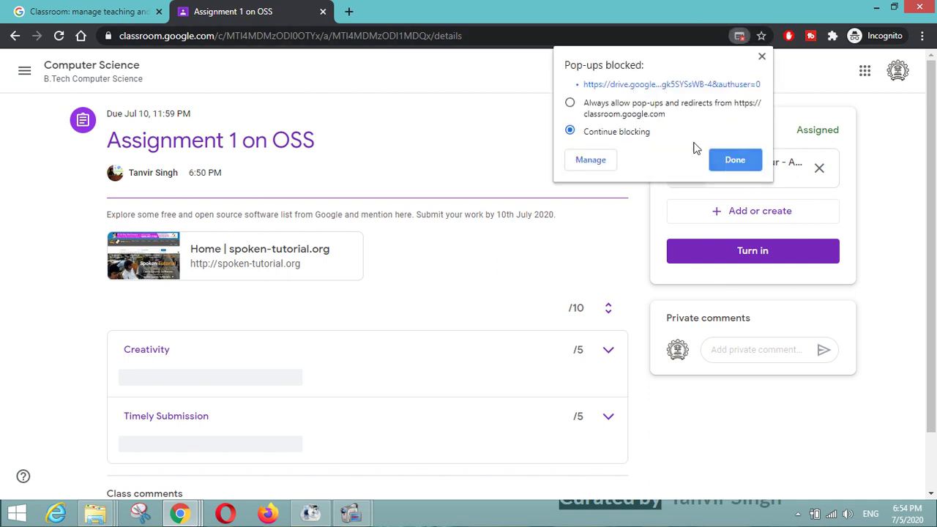
pyautogui.click(634, 108)
pyautogui.click(735, 160)
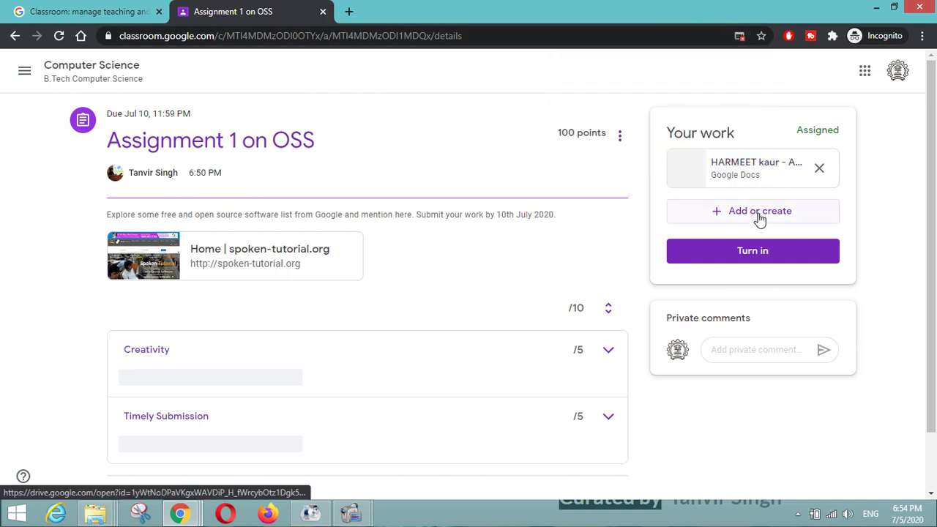
pyautogui.click(751, 174)
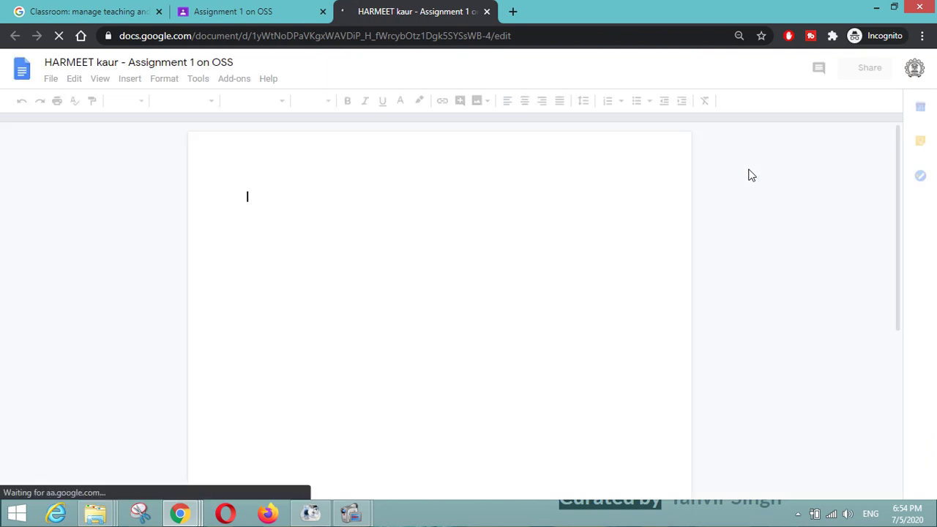
# - Type the title 'List of Open Source Software' and the first item '1. LaTeX'
pyautogui.write('List ')
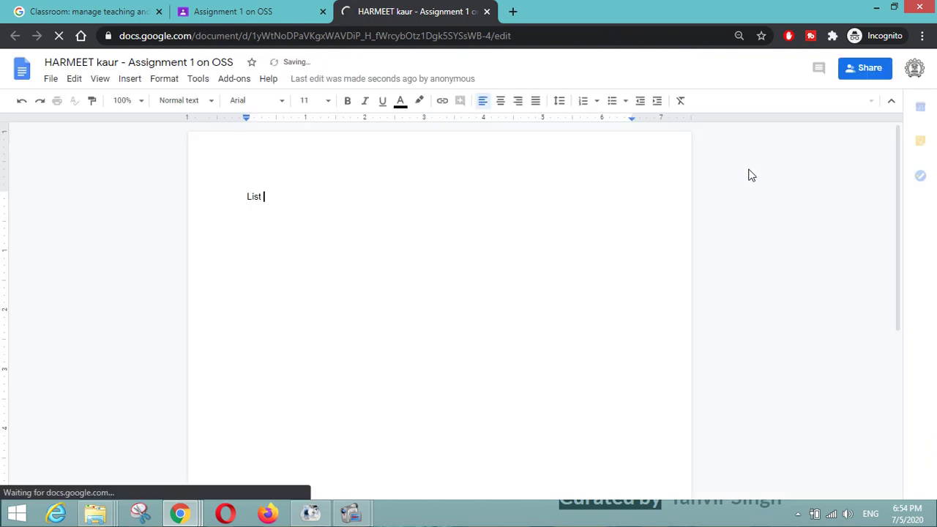
pyautogui.write('of Open Source')
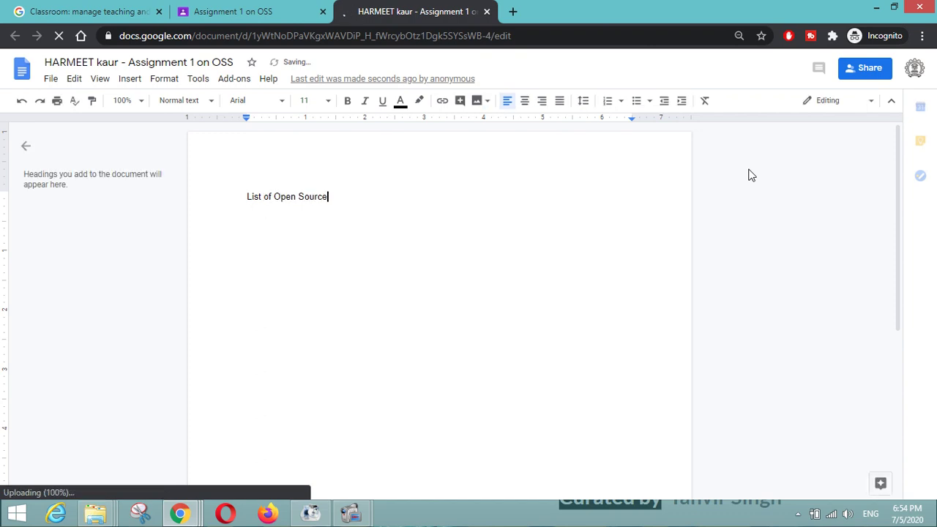
pyautogui.write(' Softw')
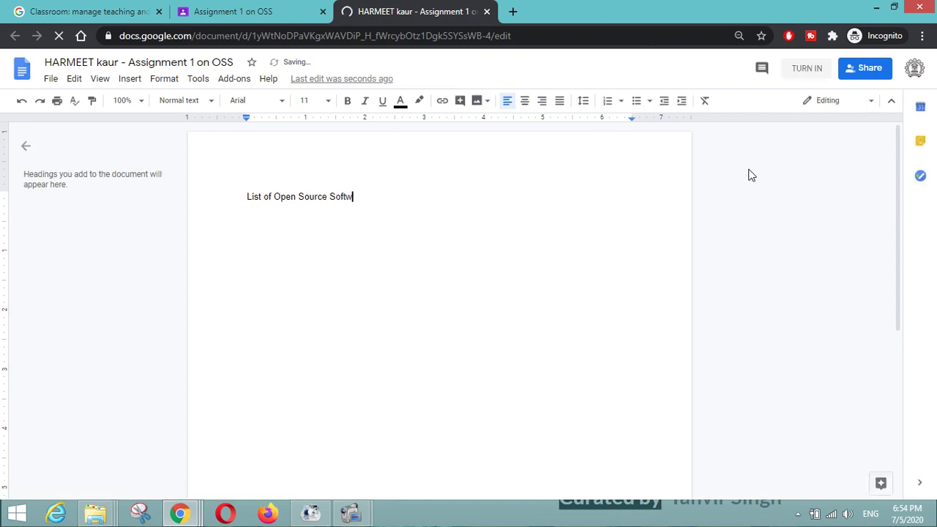
pyautogui.write('are')
pyautogui.press('Return')
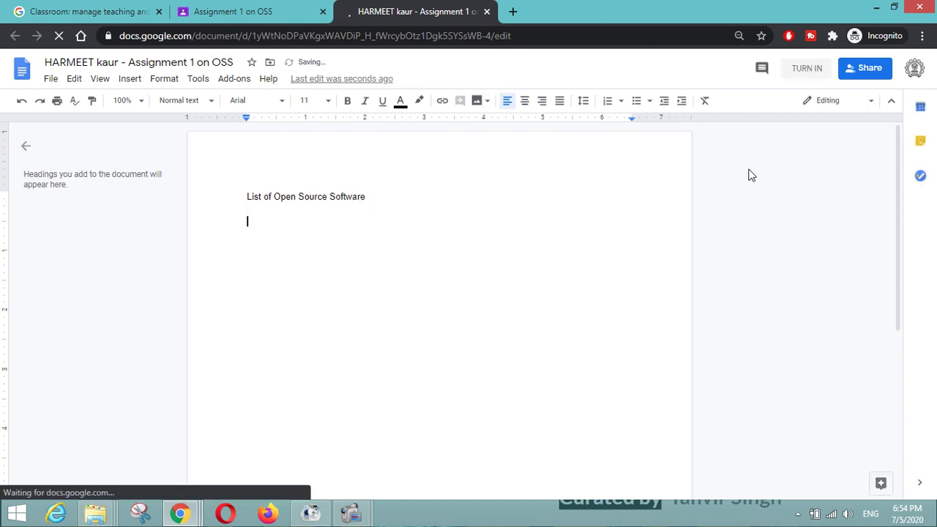
pyautogui.write('1. LaTeX')
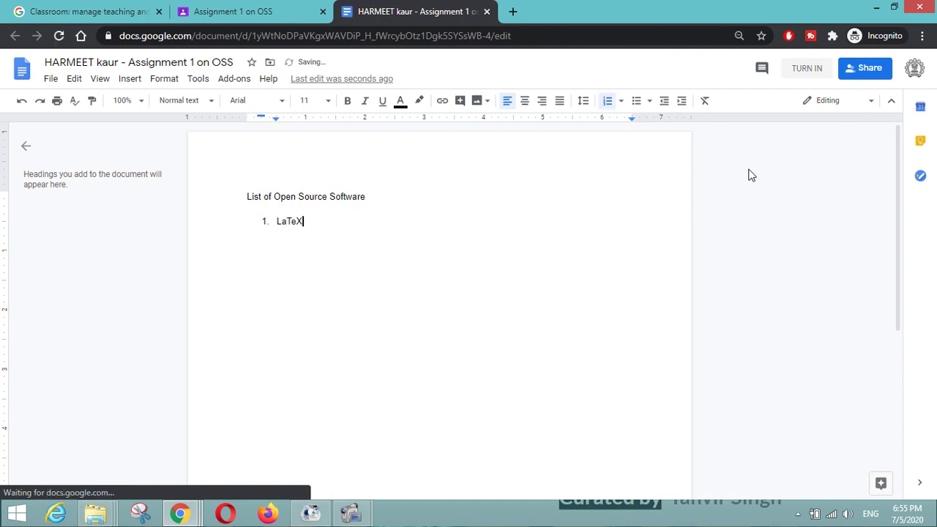
pyautogui.press('Return')
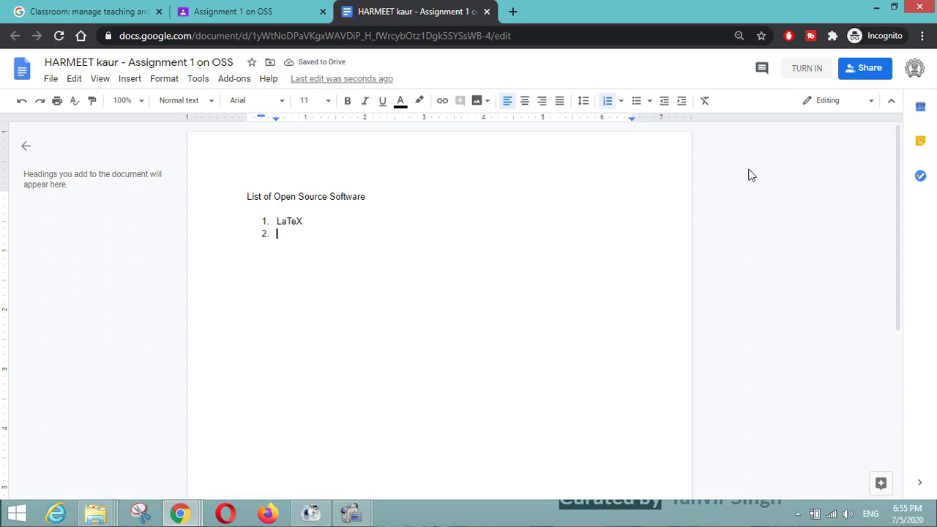
# - Add GIMP, Inkscape, LibreOffice Suite and Blender to the list, then start turning it in
pyautogui.write('GIMP')
pyautogui.press('Return')
pyautogui.write('In')
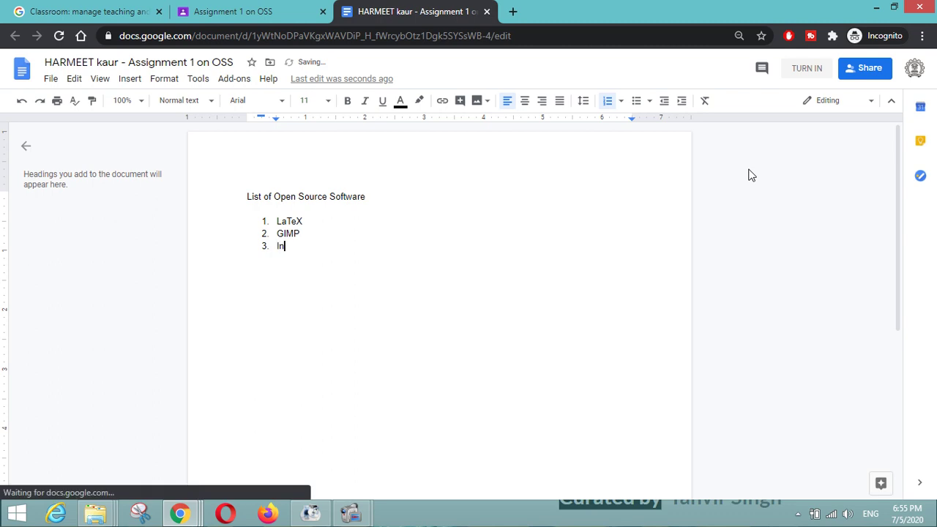
pyautogui.write('kscape')
pyautogui.press('Return')
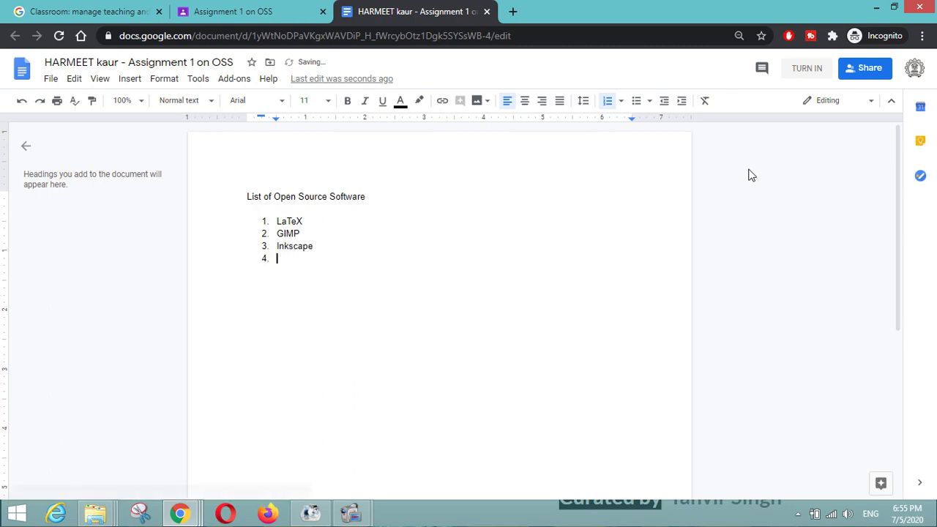
pyautogui.write('LibreOffice Suit')
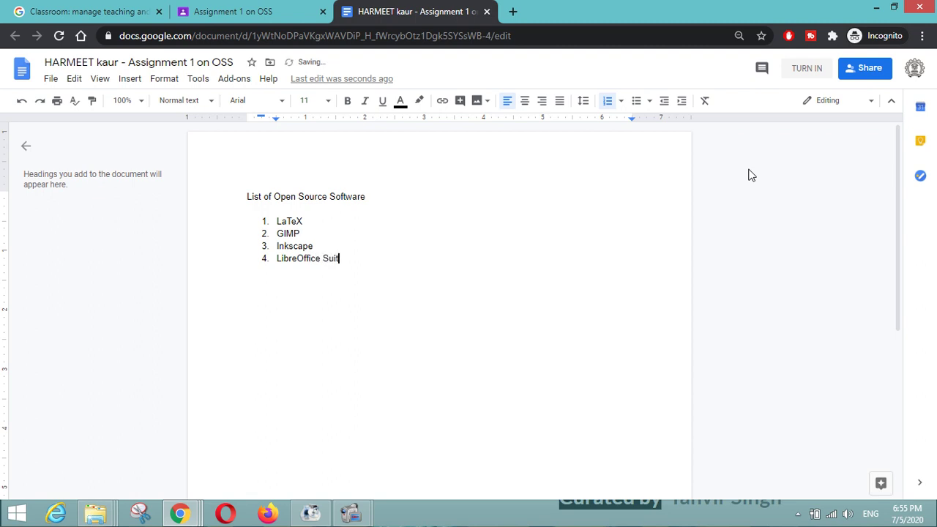
pyautogui.write('e')
pyautogui.press('Return')
pyautogui.write('Blend')
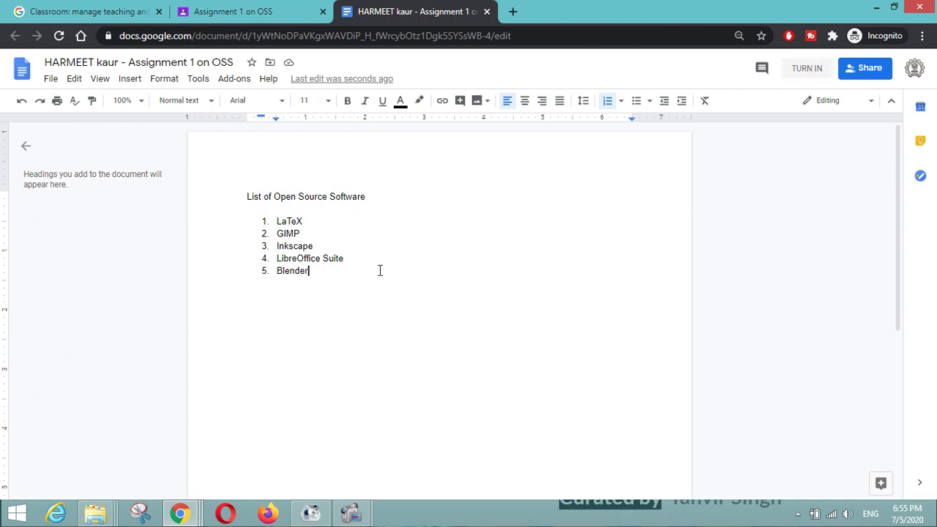
pyautogui.click(807, 68)
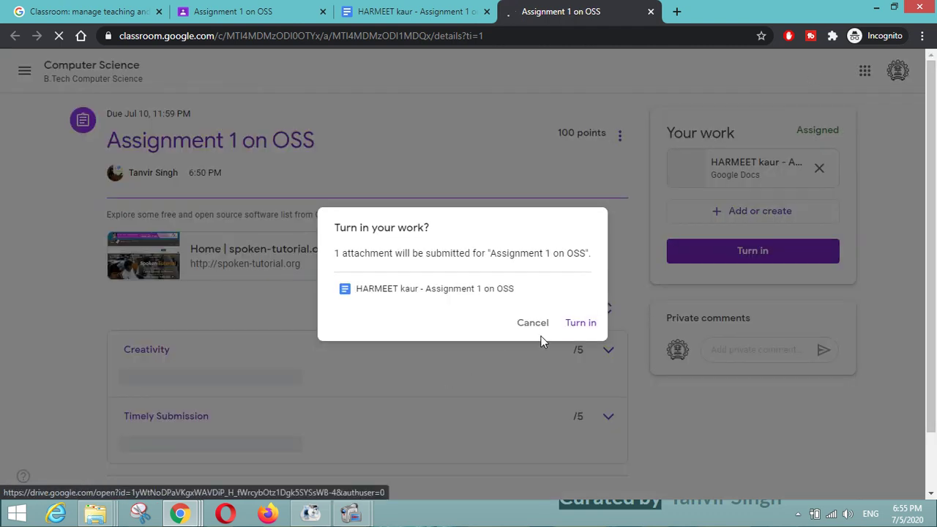
# - Confirm Turn in, check the Turned in status, and switch to the teacher's Chrome window
pyautogui.click(570, 326)
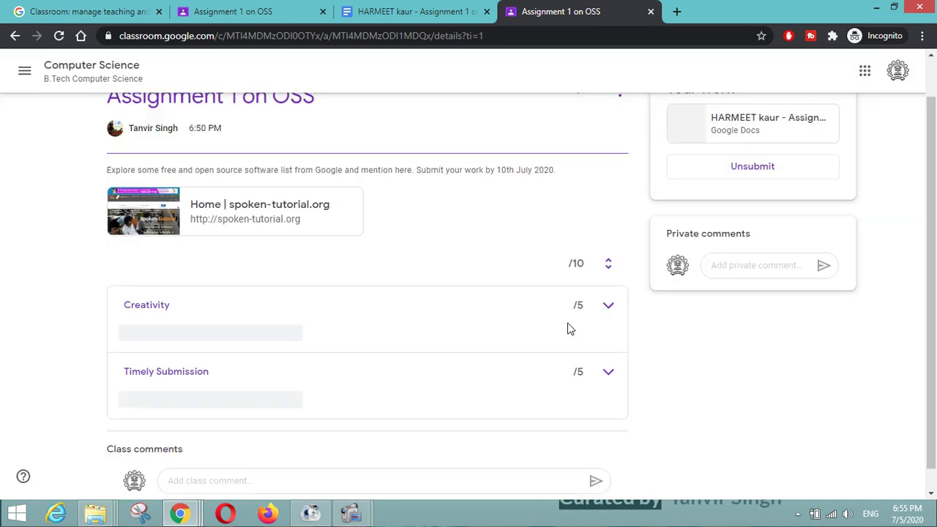
pyautogui.scroll(1, 570, 329)
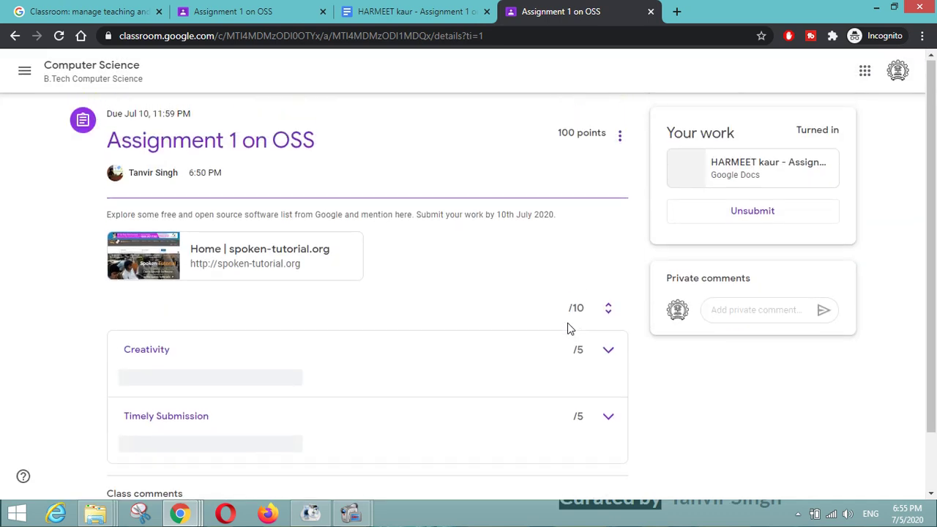
pyautogui.tripleClick(834, 134)
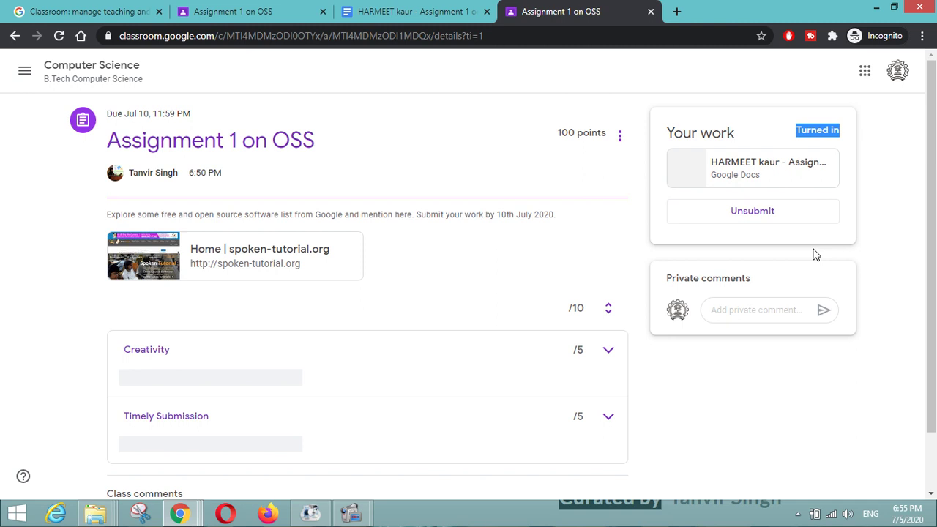
pyautogui.hotkey('alt', 'Tab')
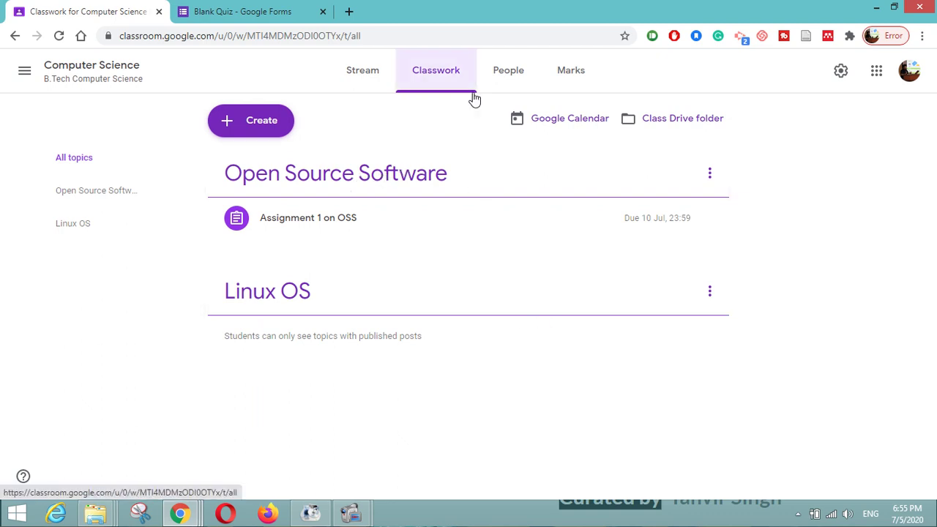
# - From the People list, open the student's Assignment 1 on OSS and its handed-in Google Doc
pyautogui.click(505, 87)
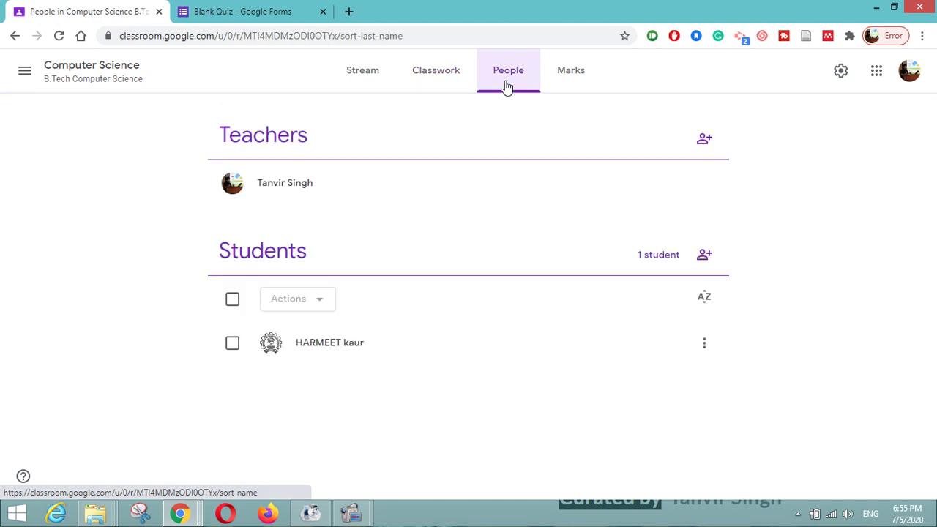
pyautogui.click(338, 350)
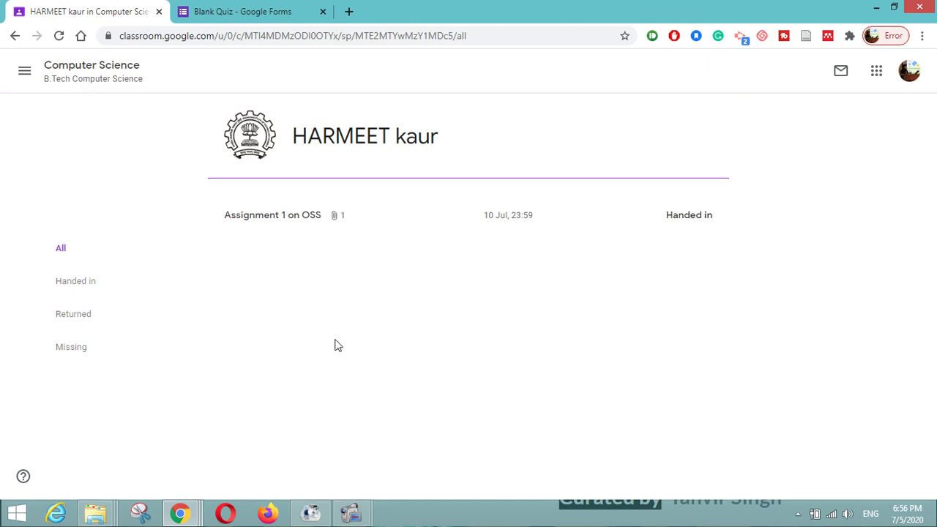
pyautogui.click(271, 224)
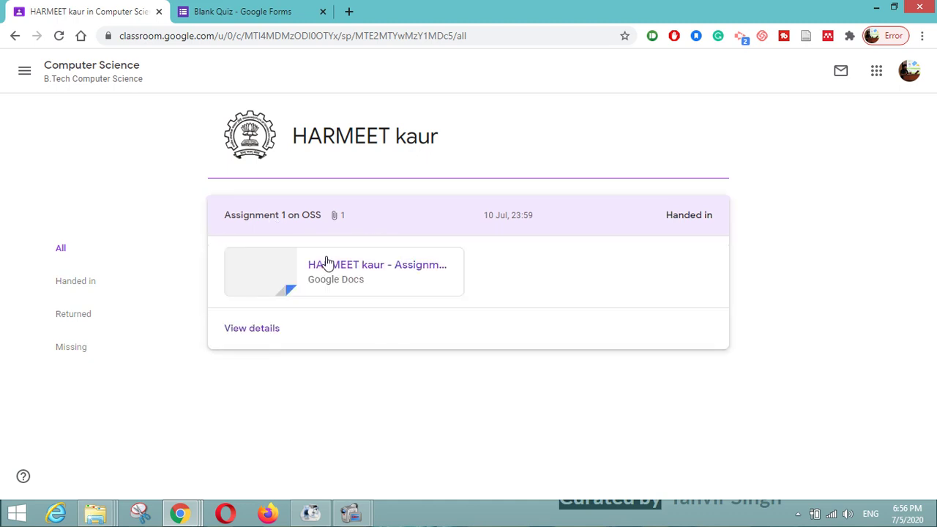
pyautogui.click(333, 267)
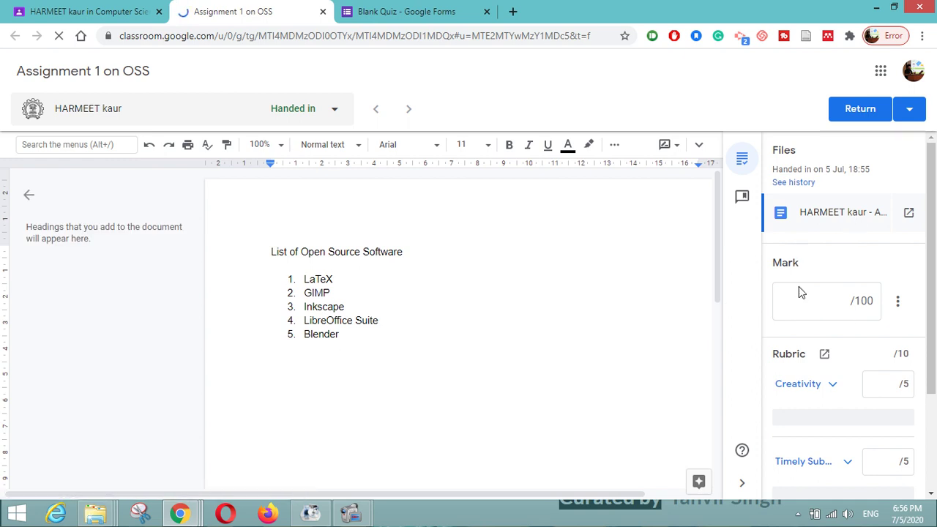
# - Enter the mark and rubric scores, Creativity 4/5 and Timely Submission 5/5, for 90/100
pyautogui.scroll(-1, 807, 294)
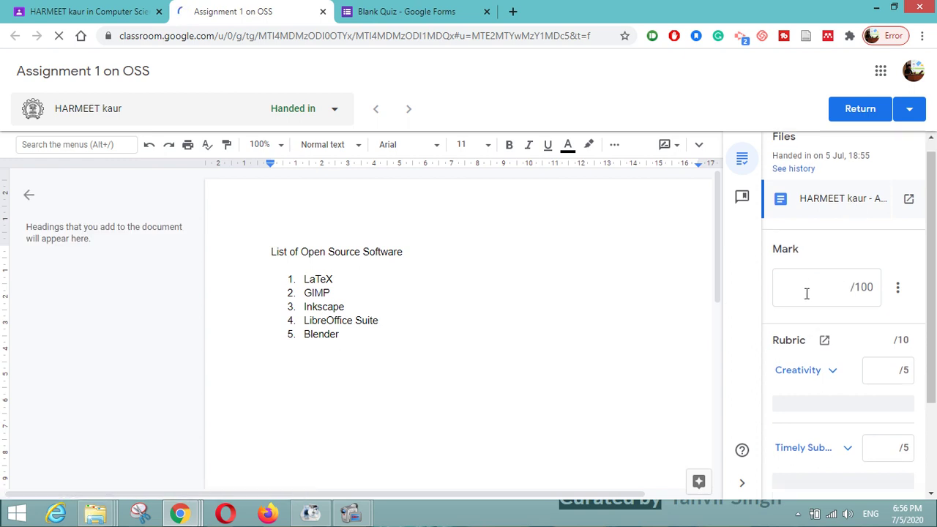
pyautogui.click(813, 290)
pyautogui.write('9')
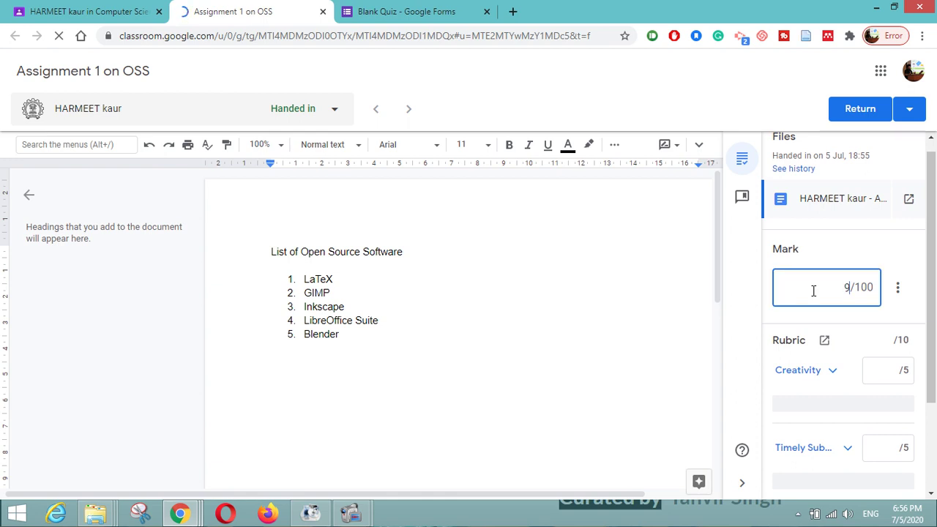
pyautogui.write('5')
pyautogui.scroll(-1, 813, 290)
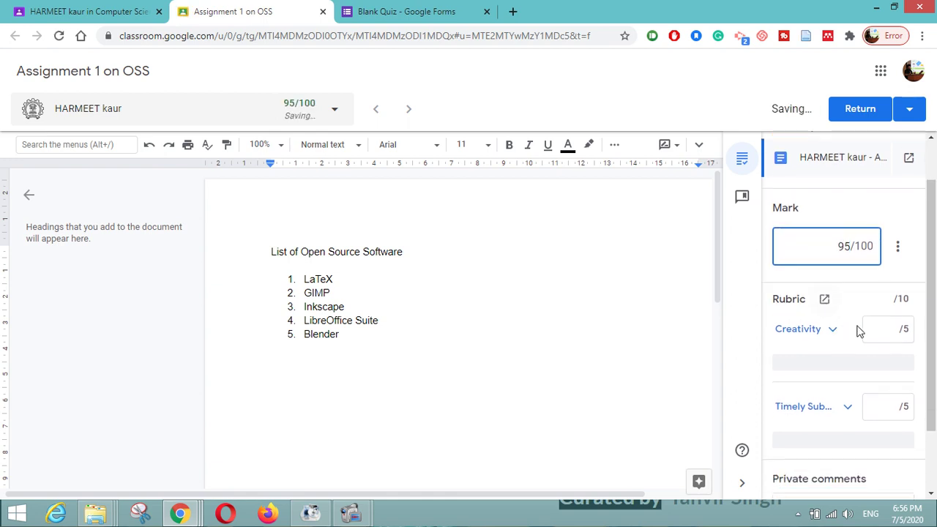
pyautogui.click(881, 328)
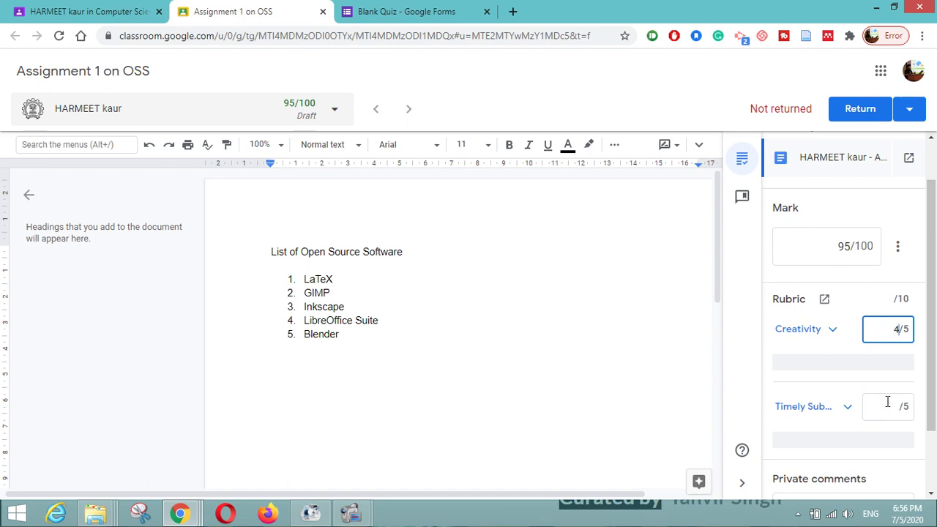
pyautogui.click(887, 402)
pyautogui.write('5')
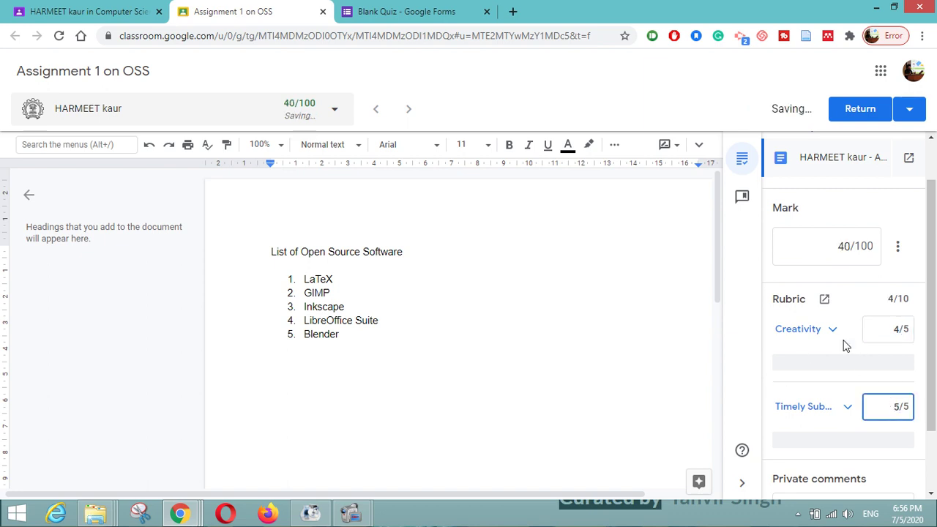
pyautogui.scroll(-1, 846, 345)
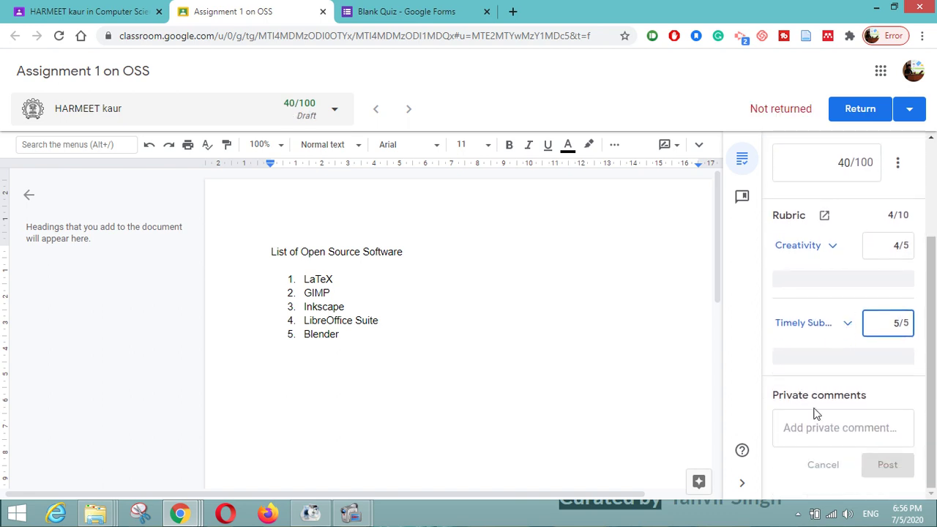
# - Post the private comment 'Very Good Work' on the student's submission
pyautogui.click(812, 428)
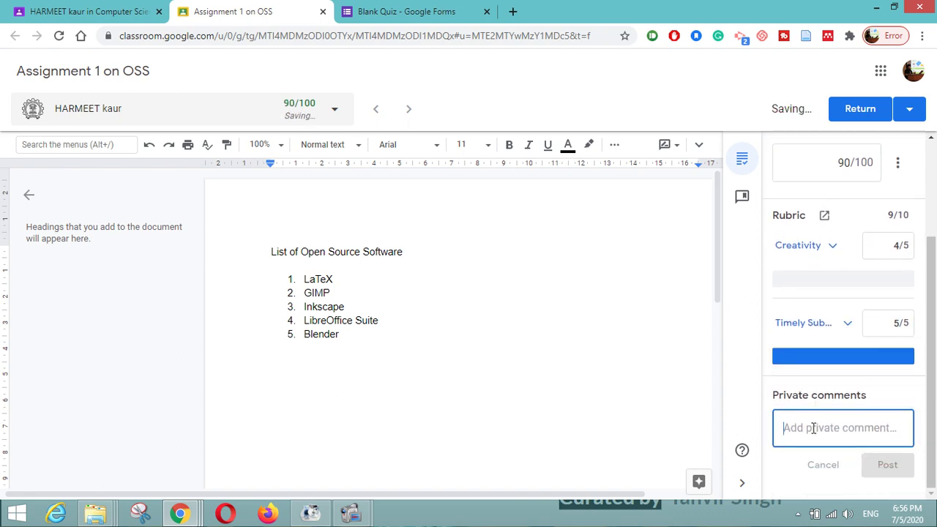
pyautogui.write('ery')
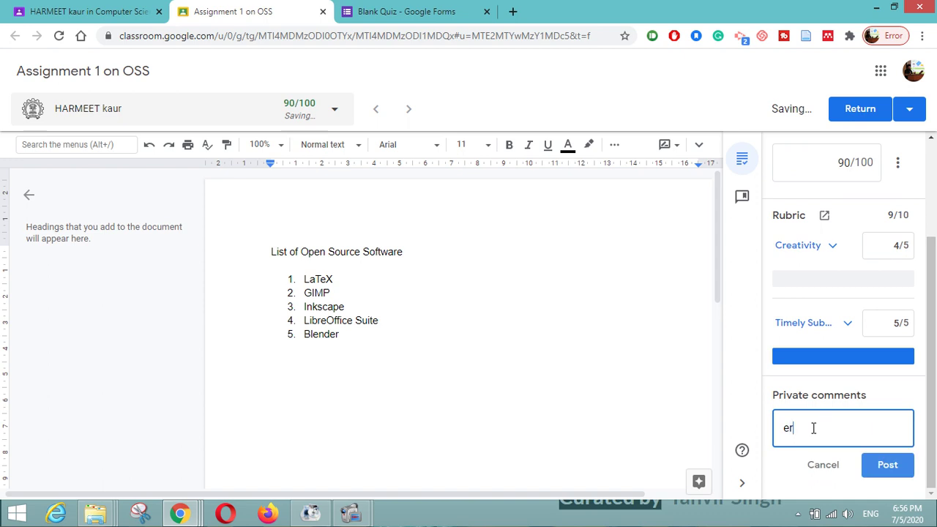
pyautogui.press('BackSpace')
pyautogui.press('BackSpace')
pyautogui.write('Very Goog')
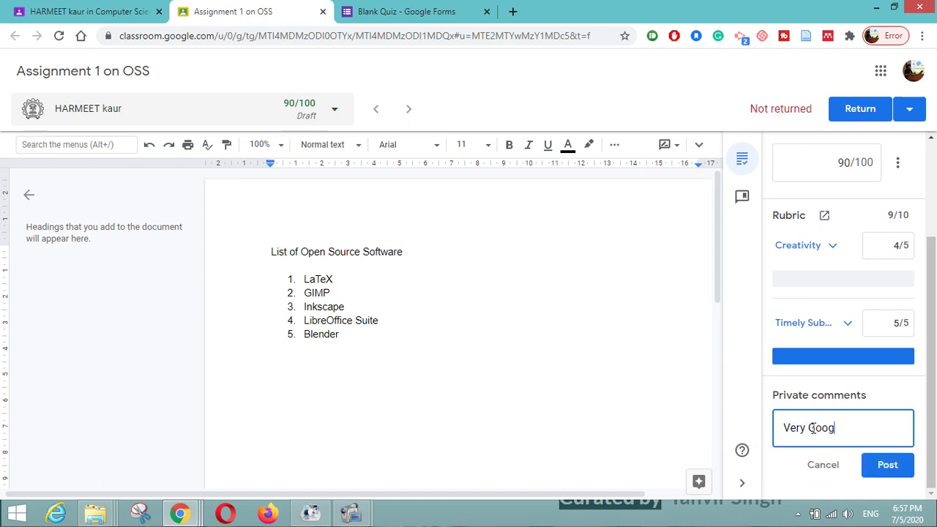
pyautogui.press('BackSpace')
pyautogui.write('d Work')
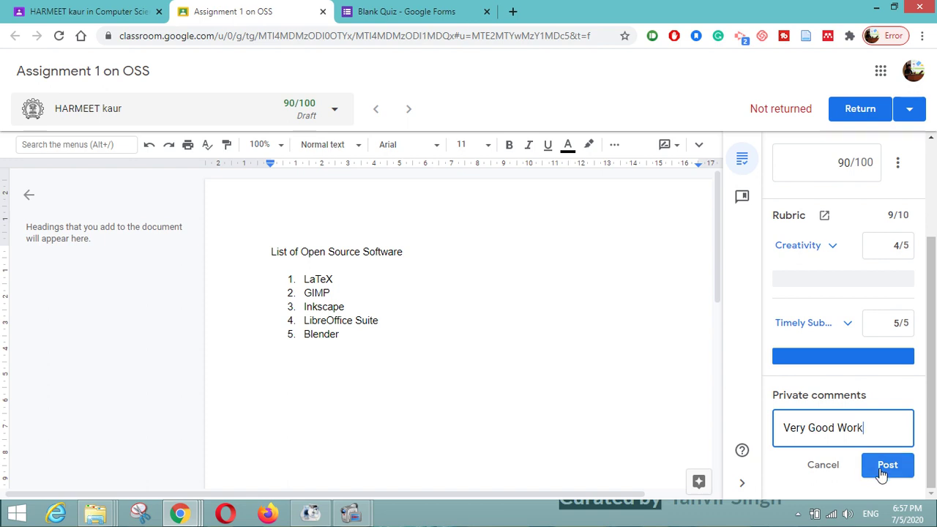
pyautogui.click(883, 473)
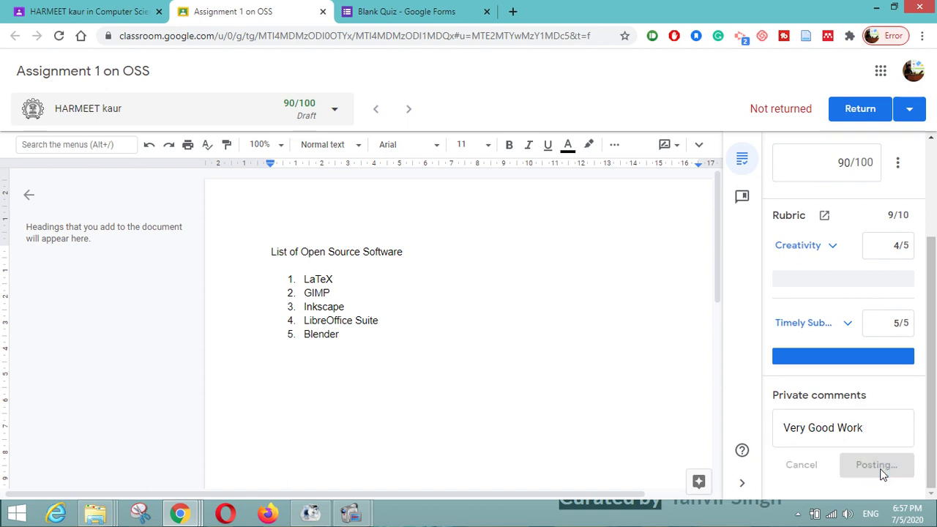
pyautogui.scroll(3, 882, 475)
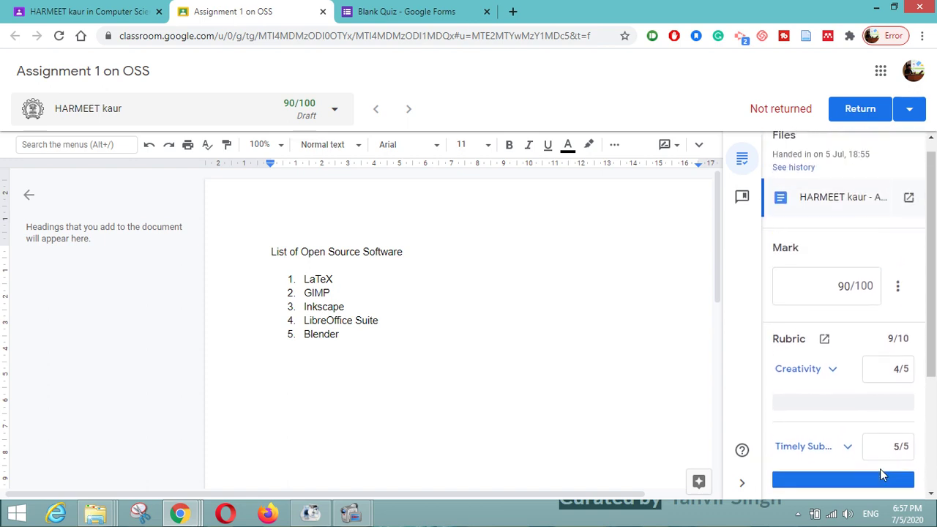
# - Return the 90/100 graded work to the student, then switch to the student's window
pyautogui.click(853, 116)
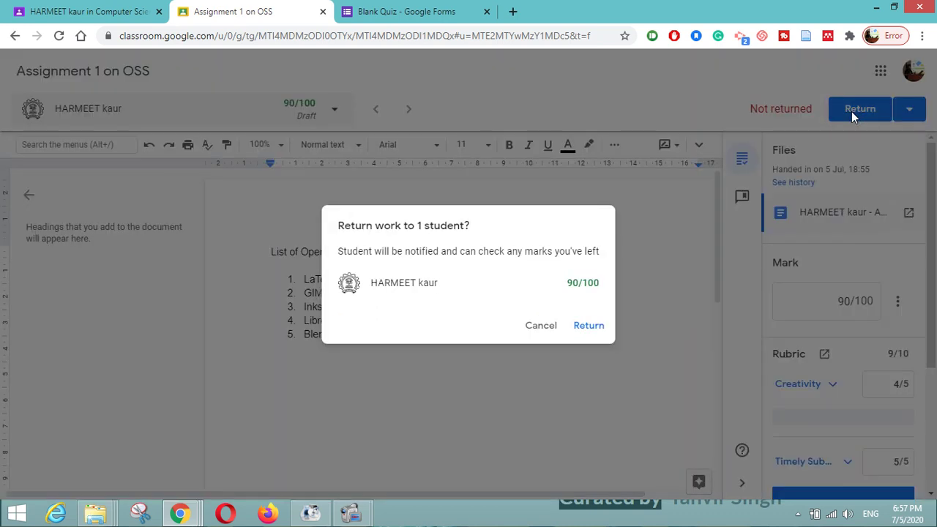
pyautogui.click(592, 326)
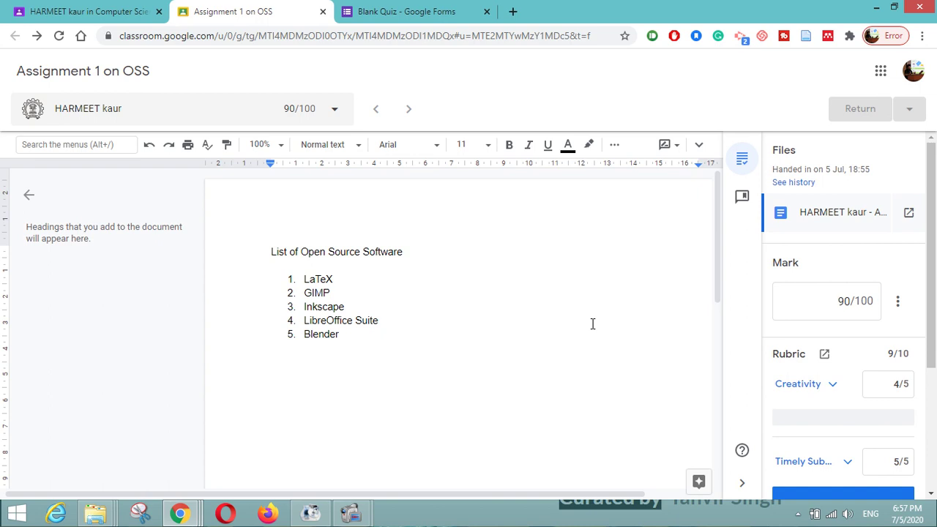
pyautogui.hotkey('alt', 'Tab')
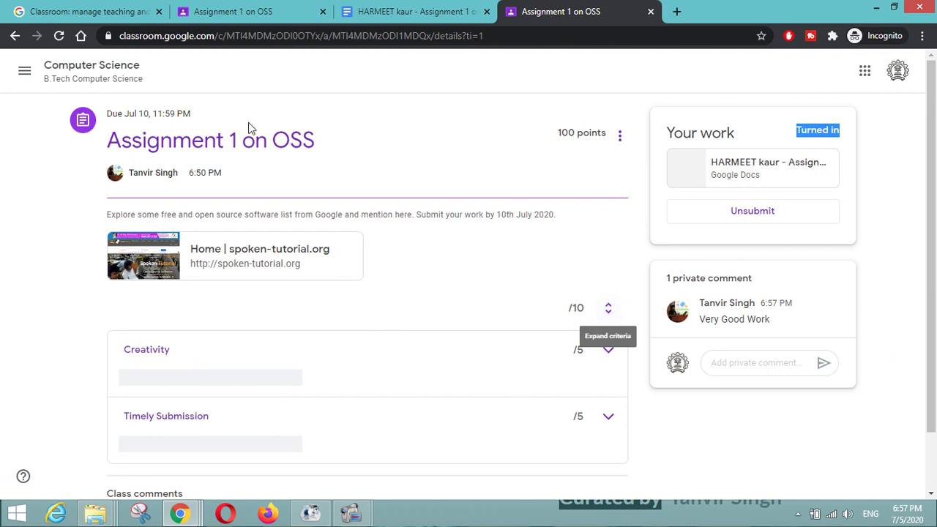
# - Reload the student's assignment page without turning in, and review the 90/100 grade
pyautogui.click(59, 36)
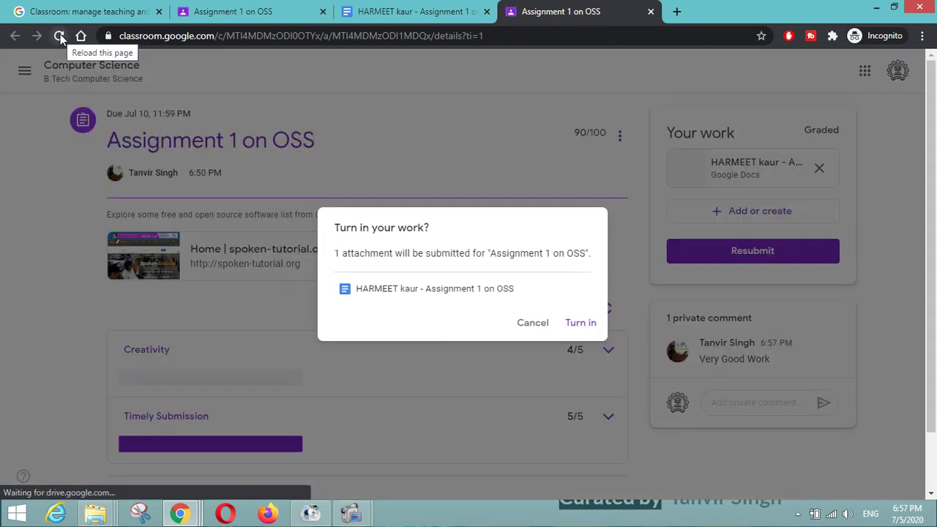
pyautogui.click(541, 328)
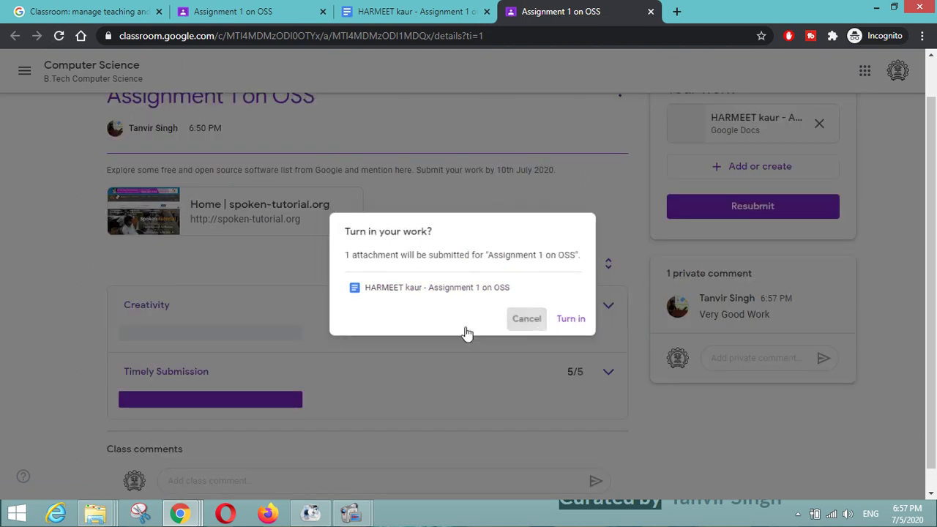
pyautogui.scroll(-2, 209, 256)
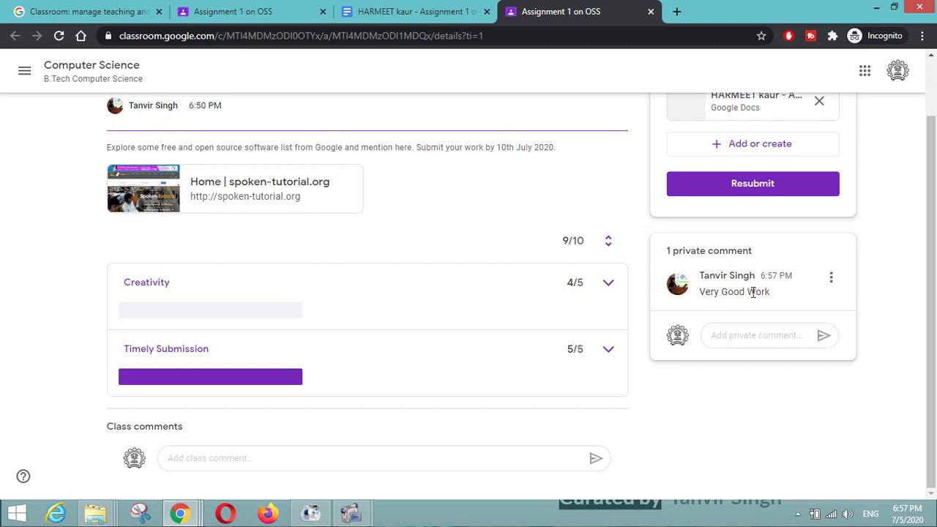
pyautogui.scroll(2, 575, 388)
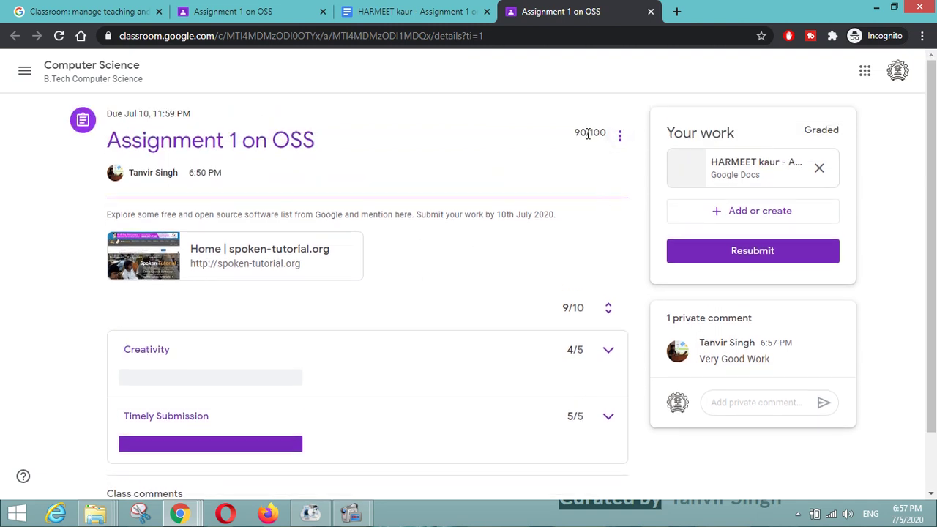
pyautogui.scroll(-1, 583, 215)
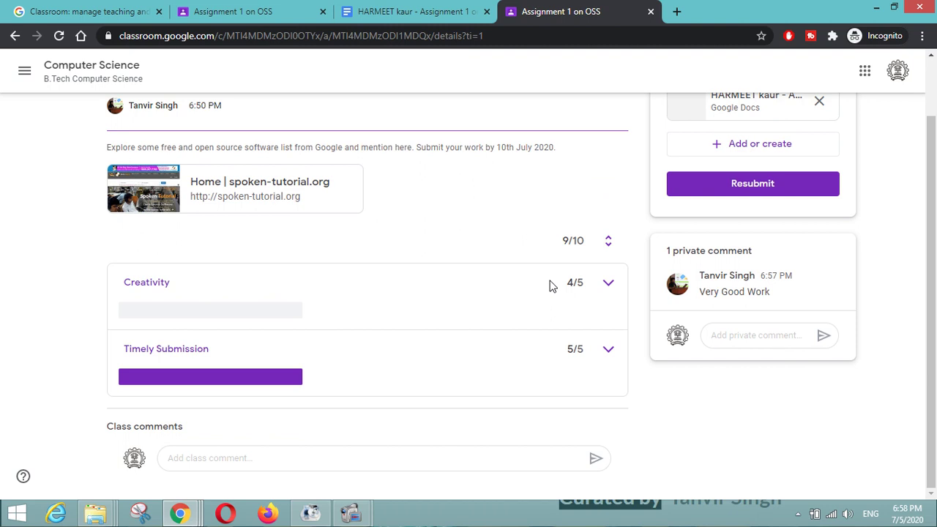
pyautogui.scroll(1, 552, 286)
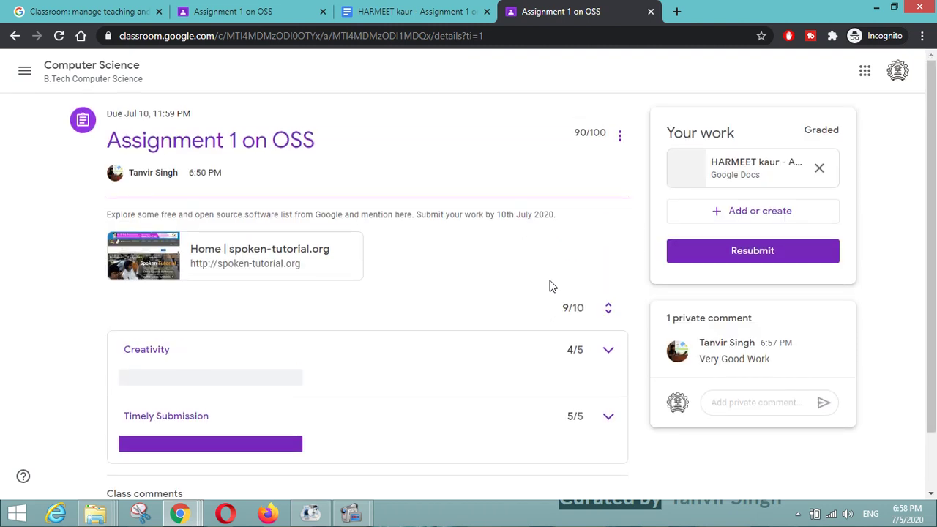
# - Open the student work overview in the teacher window, then recheck the student's graded view
pyautogui.hotkey('alt', 'Tab')
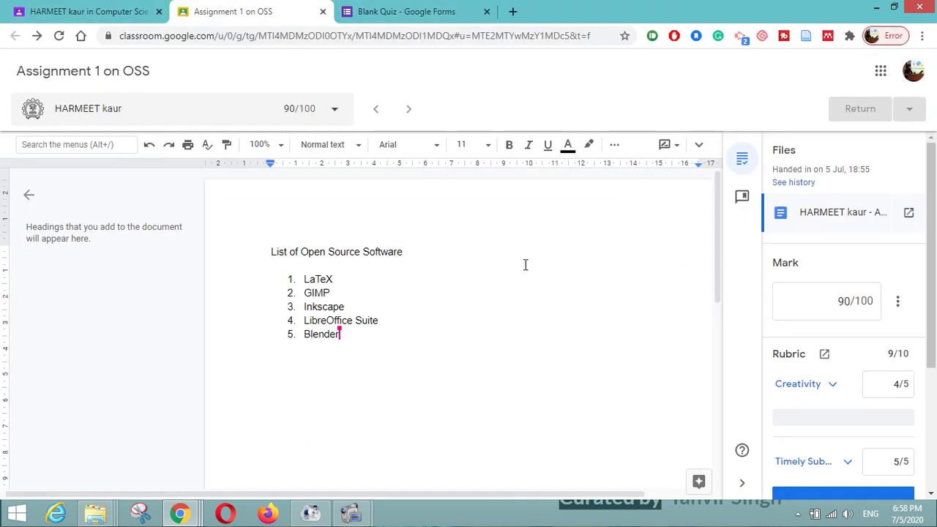
pyautogui.click(58, 8)
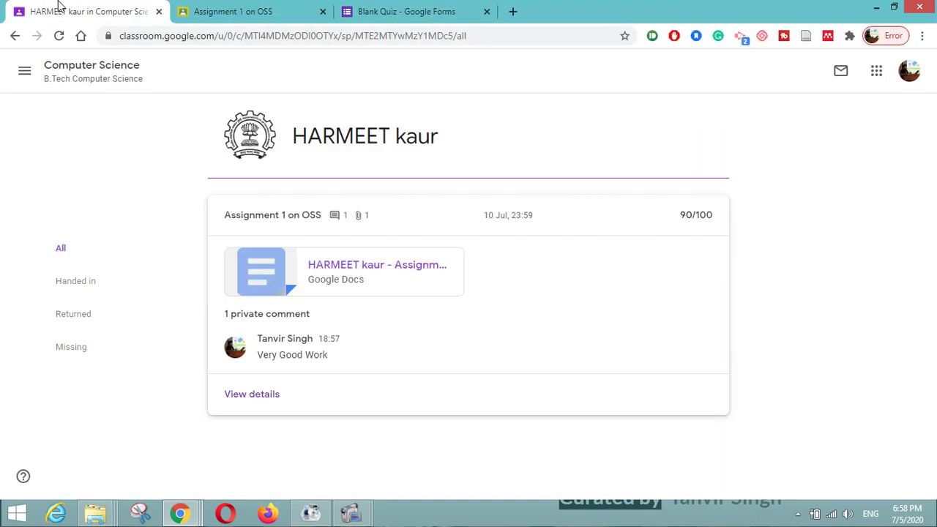
pyautogui.hotkey('alt', 'Tab')
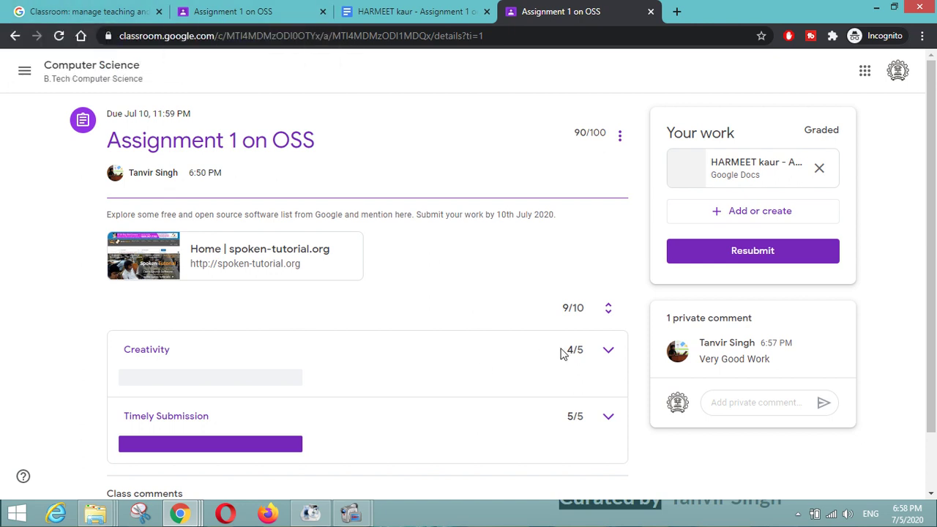
pyautogui.scroll(-1, 563, 354)
pyautogui.scroll(1, 563, 354)
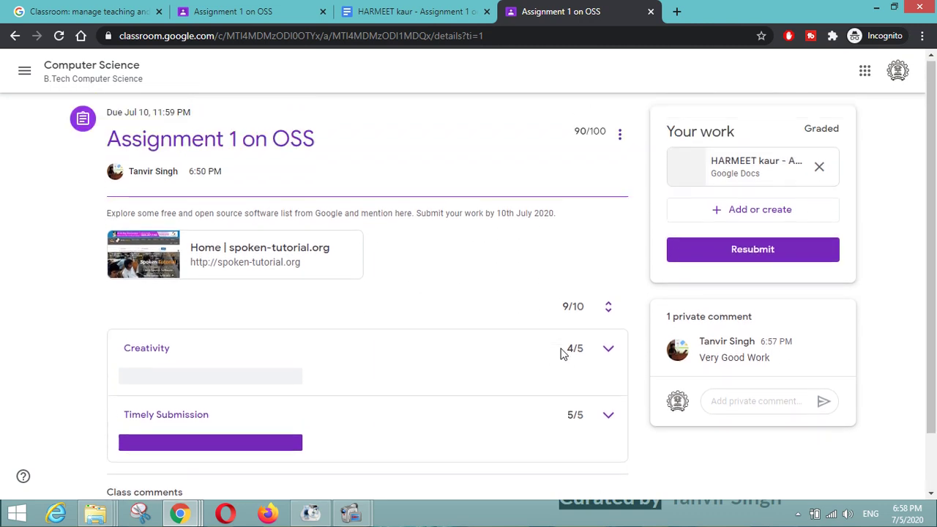